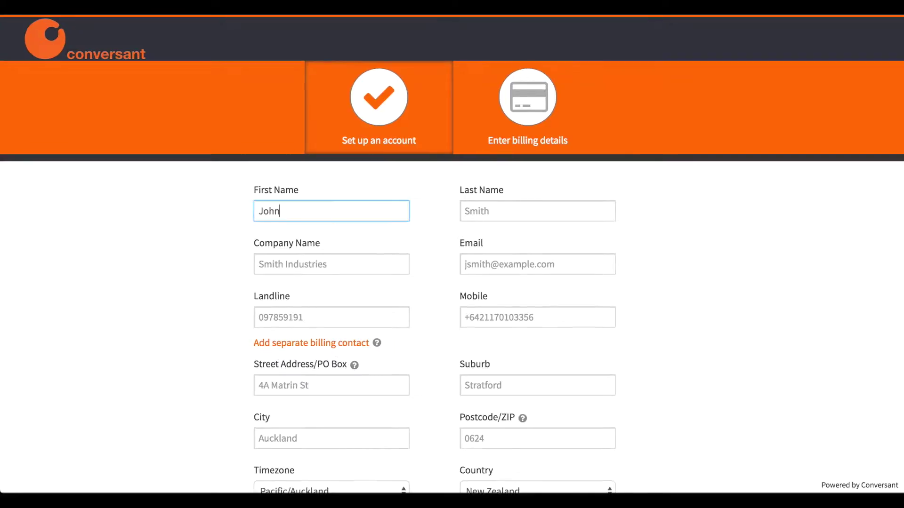
# Fill in the owner's last name, company name, email address, landline and mobile numbers
pyautogui.press('Tab')
pyautogui.write('Smi')
pyautogui.click(270, 269)
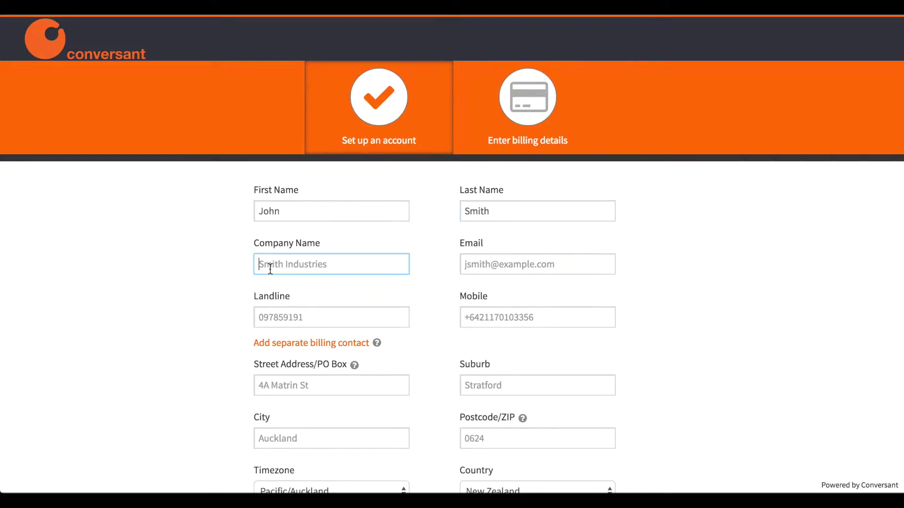
pyautogui.write('Smith Inc')
pyautogui.click(474, 264)
pyautogui.write('jsmith')
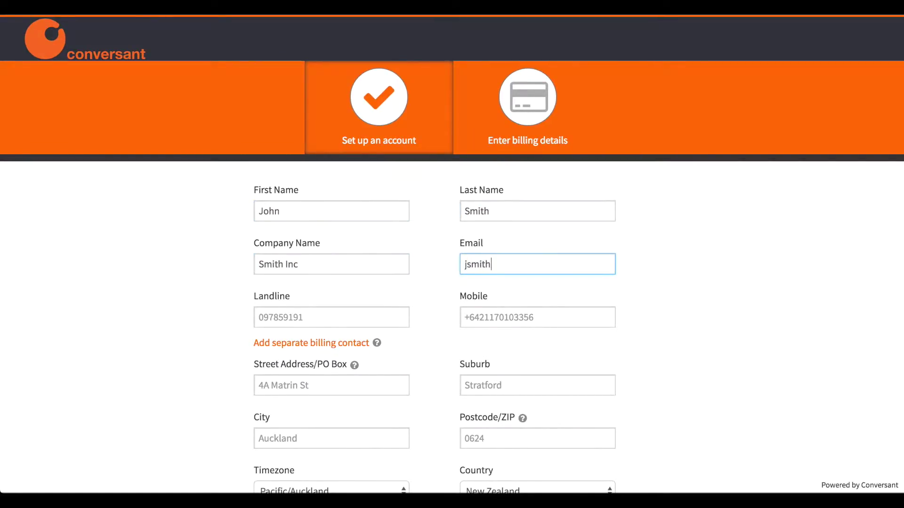
pyautogui.write('1@example.com')
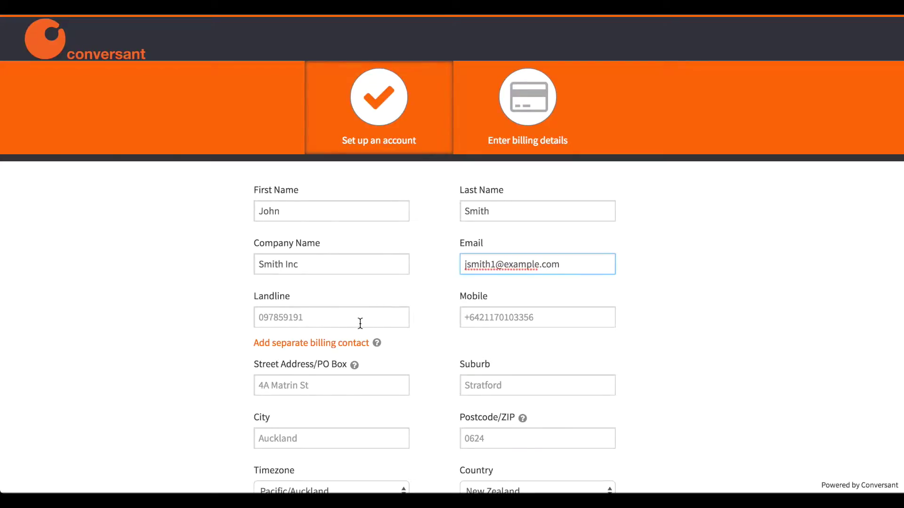
pyautogui.click(360, 324)
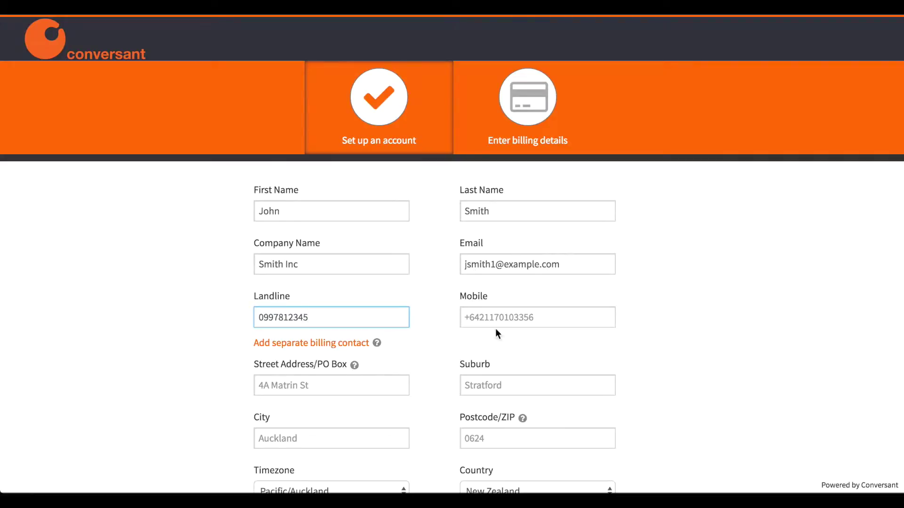
pyautogui.click(495, 321)
pyautogui.write('+')
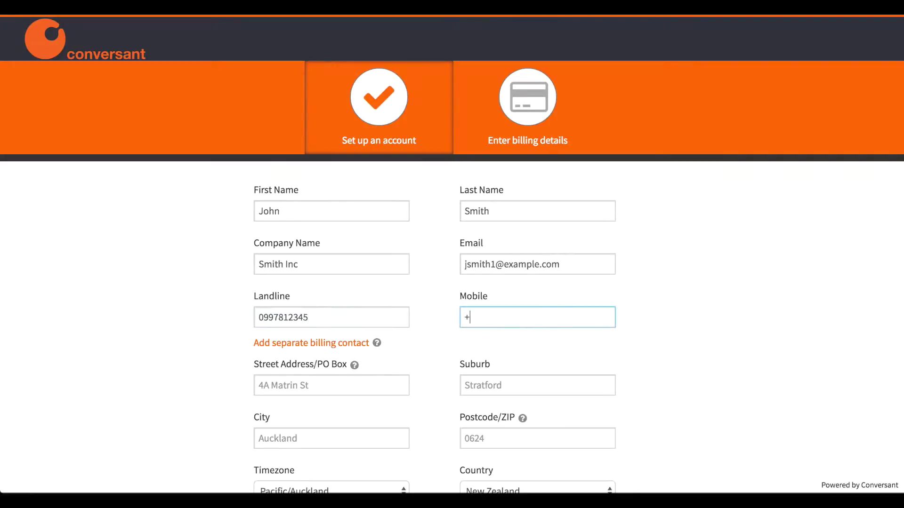
pyautogui.write('6421123456789')
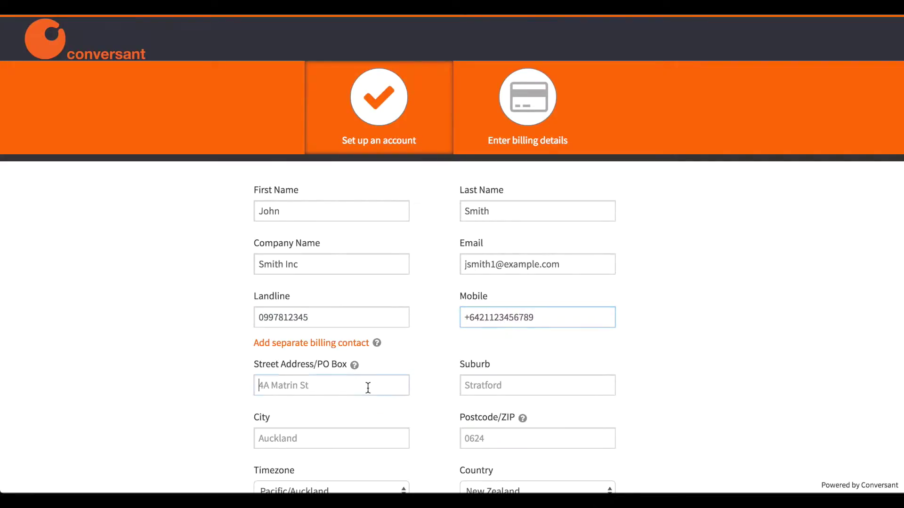
# Enter the street address, suburb, city and postcode
pyautogui.click(367, 388)
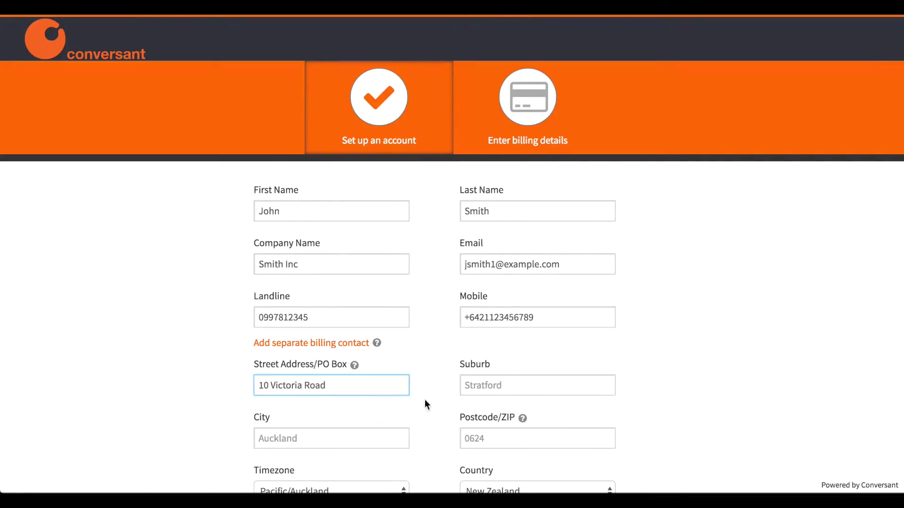
pyautogui.press('Tab')
pyautogui.write('Dev')
pyautogui.press('Tab')
pyautogui.write('Auck')
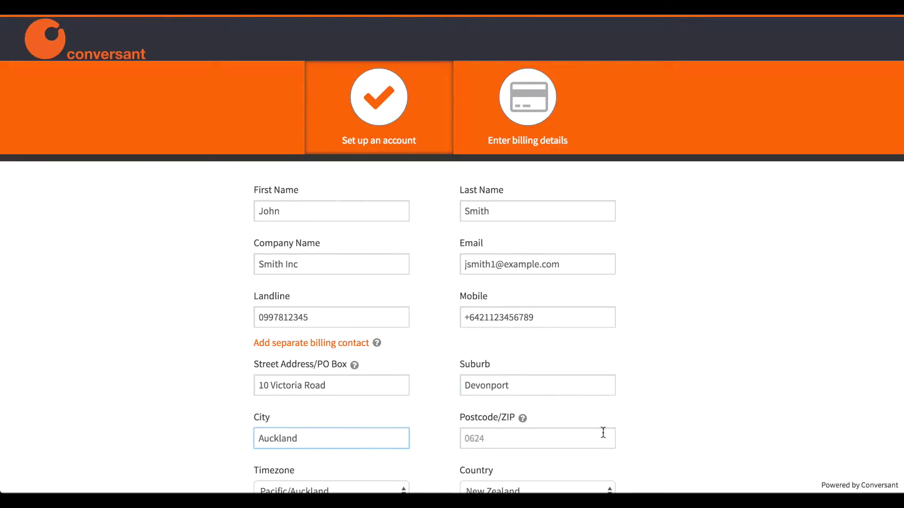
pyautogui.click(603, 433)
pyautogui.write('0624')
pyautogui.scroll(-4, 535, 459)
# Keep Pacific/Auckland as timezone and New Zealand as country, and enter the account password
pyautogui.click(347, 304)
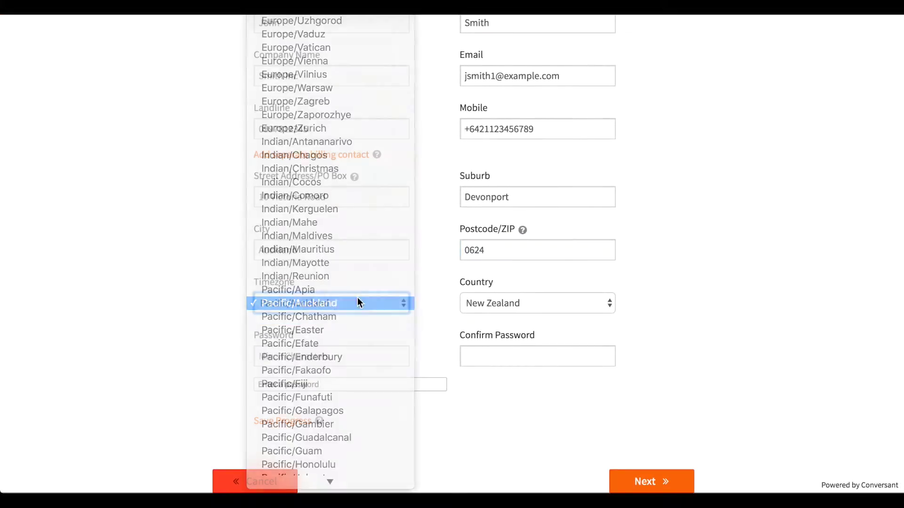
pyautogui.click(358, 303)
pyautogui.click(489, 303)
pyautogui.press('Escape')
pyautogui.click(331, 356)
pyautogui.write('pa')
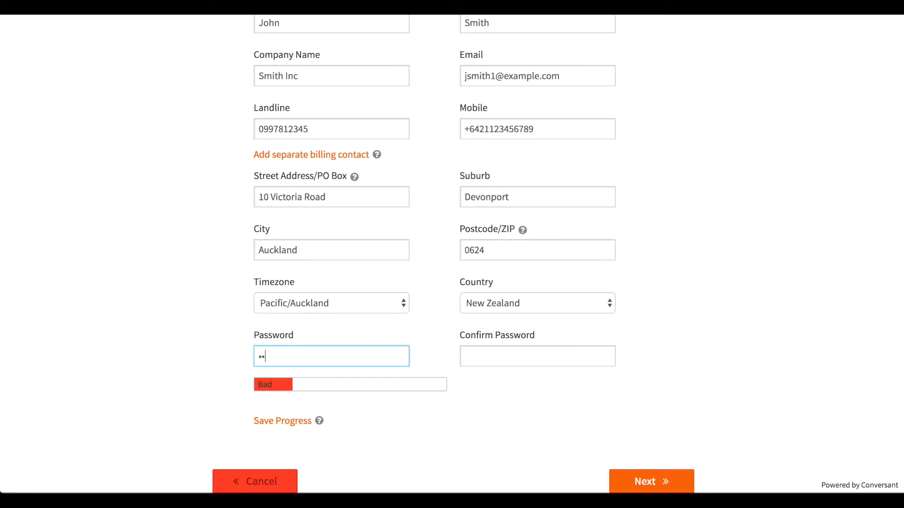
pyautogui.write('ssword')
pyautogui.press('Tab')
# Confirm the password, then enter the card expiry month 08 and year 2019
pyautogui.write('pas')
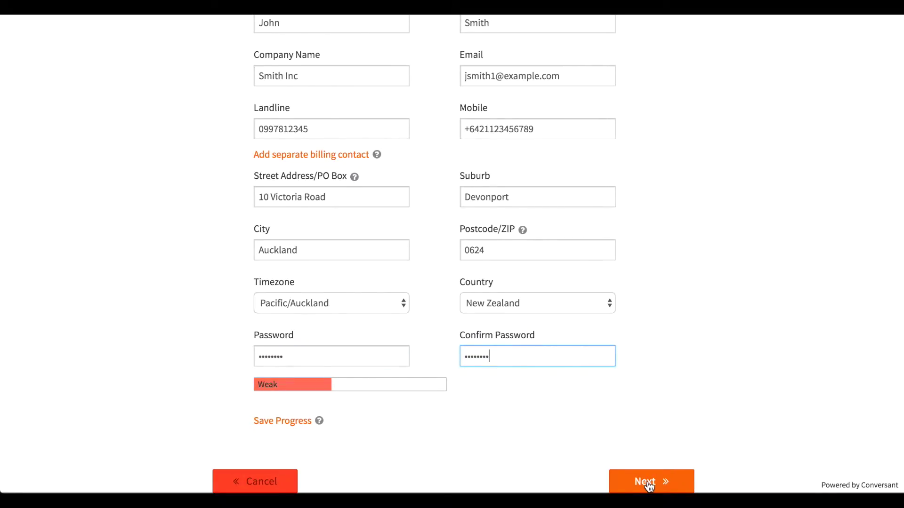
pyautogui.click(649, 487)
pyautogui.click(321, 262)
pyautogui.write('08')
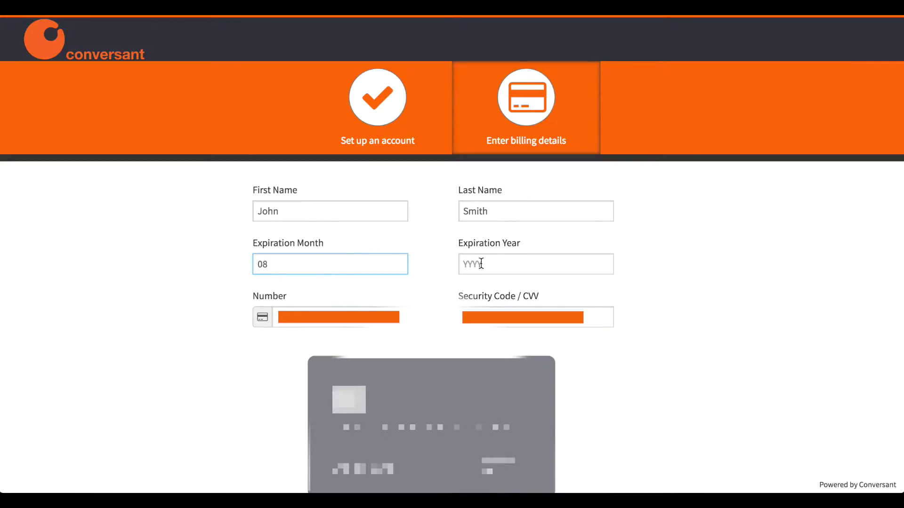
pyautogui.click(481, 263)
pyautogui.write('2019')
# Enter the card number and security code, accept the terms and submit the registration
pyautogui.click(379, 325)
pyautogui.write('5')
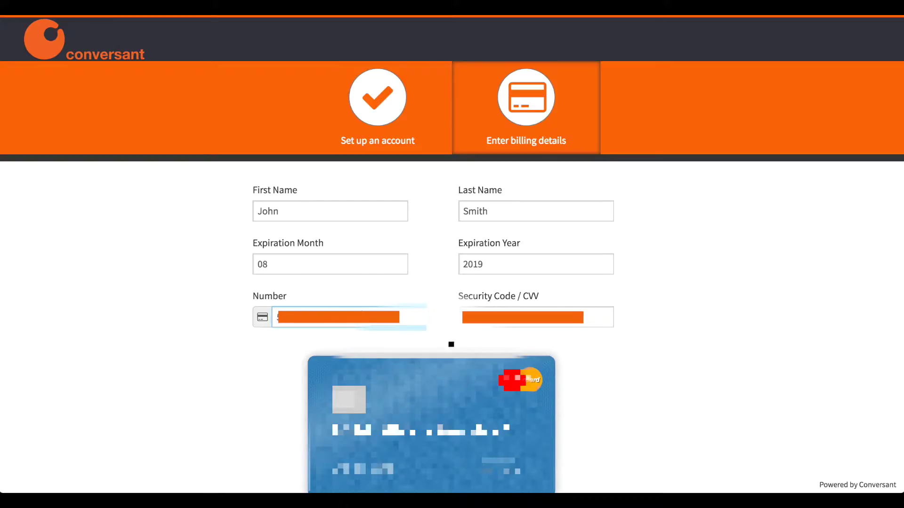
pyautogui.press('Tab')
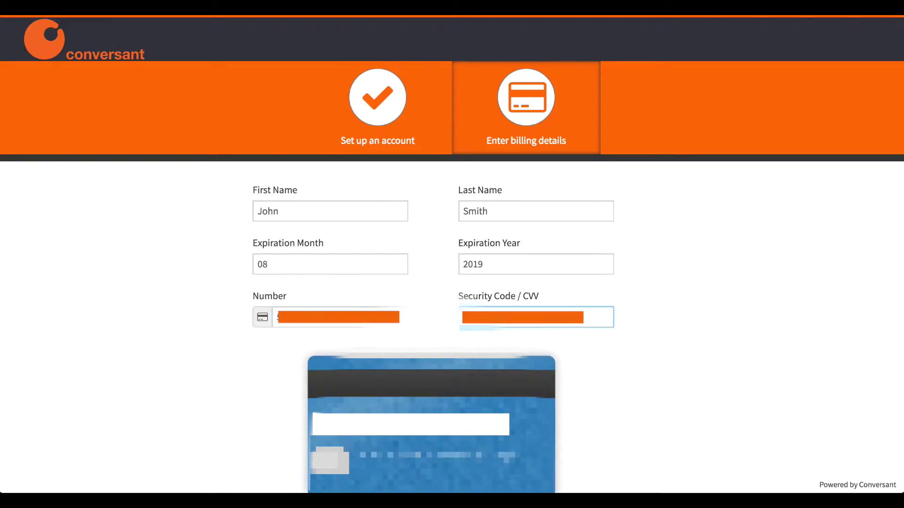
pyautogui.scroll(-4, 689, 396)
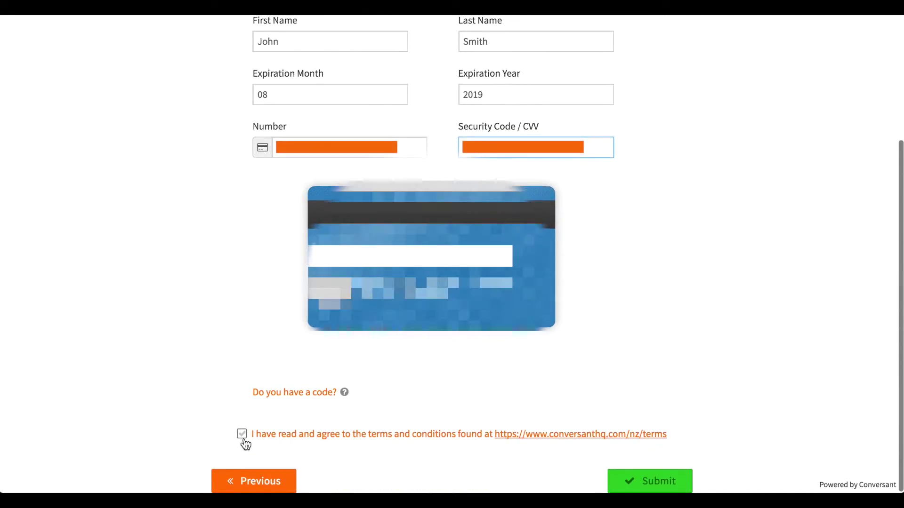
pyautogui.click(243, 435)
pyautogui.click(629, 480)
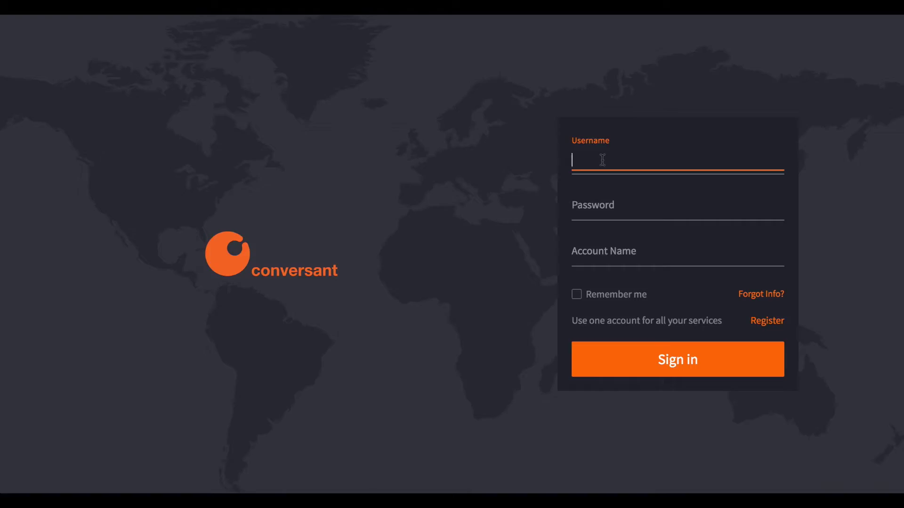
# Sign in with the new account's login email, password and account name
pyautogui.write('jsmith1@example.com')
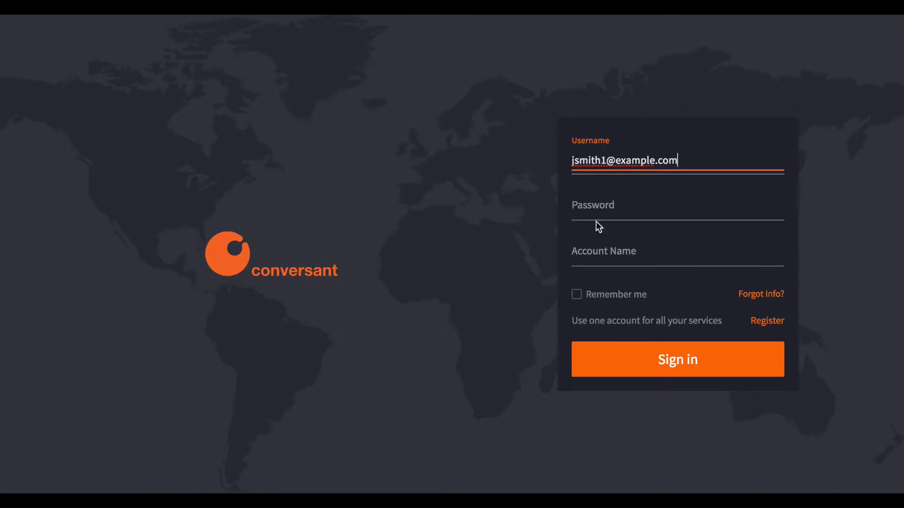
pyautogui.press('Tab')
pyautogui.write('********')
pyautogui.click(619, 258)
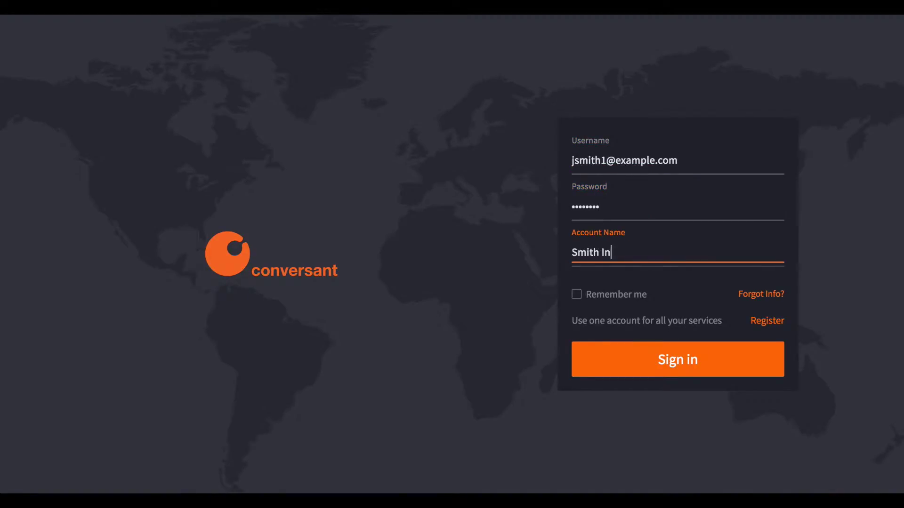
pyautogui.click(682, 363)
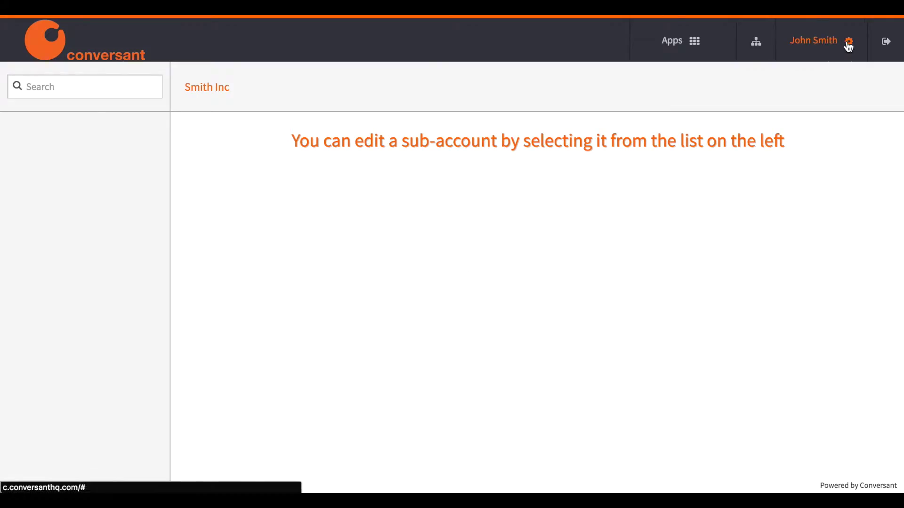
# Change the location's account plan quantity to 4 C-Lite users ($60.00 monthly, 12 devices) and save
pyautogui.click(849, 44)
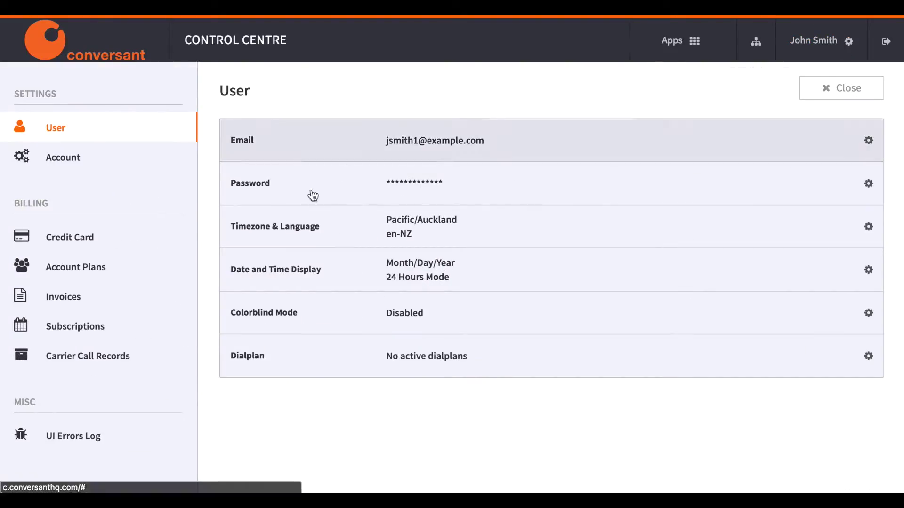
pyautogui.click(150, 272)
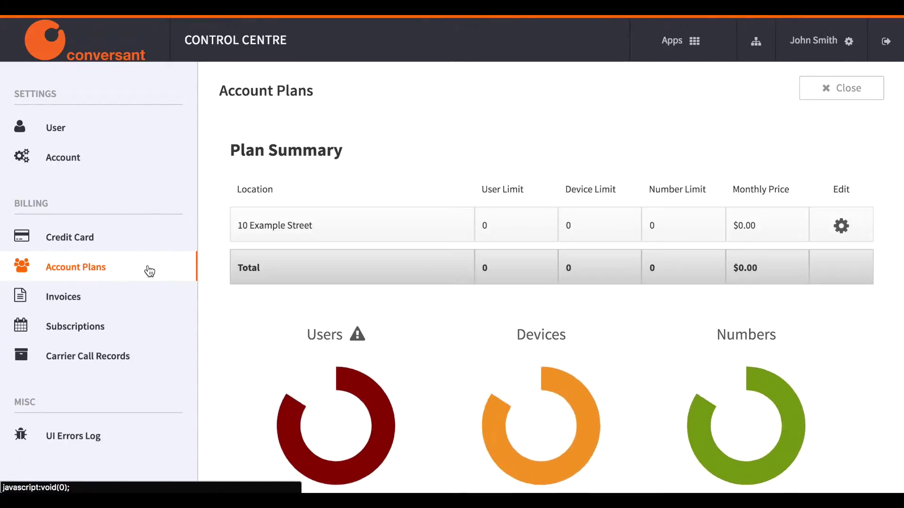
pyautogui.click(852, 226)
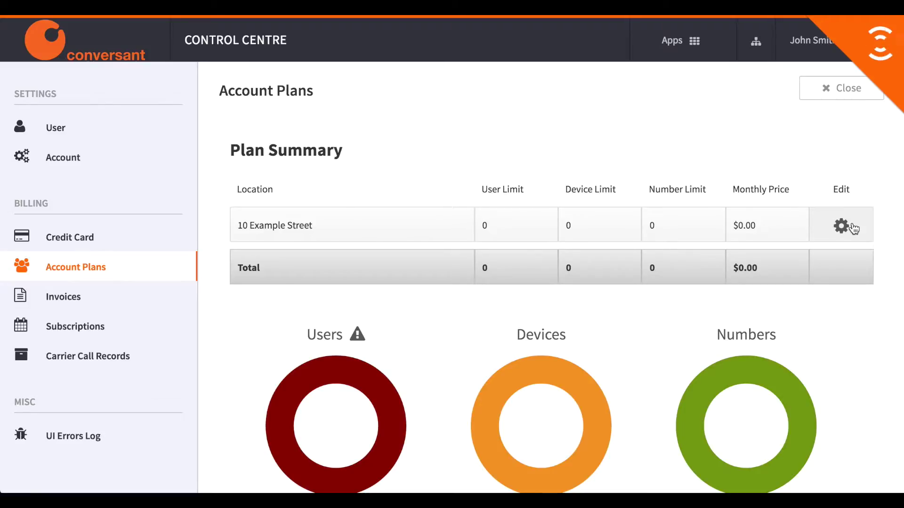
pyautogui.doubleClick(832, 225)
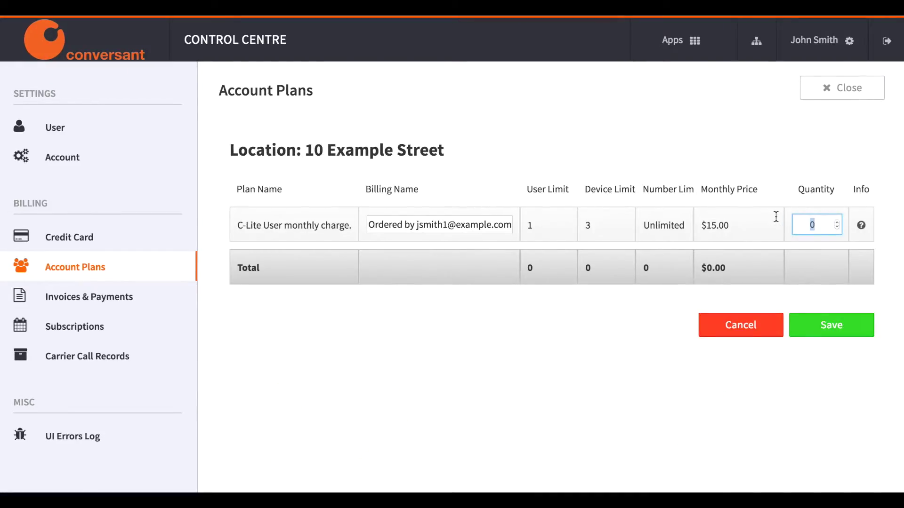
pyautogui.click(821, 262)
pyautogui.click(830, 330)
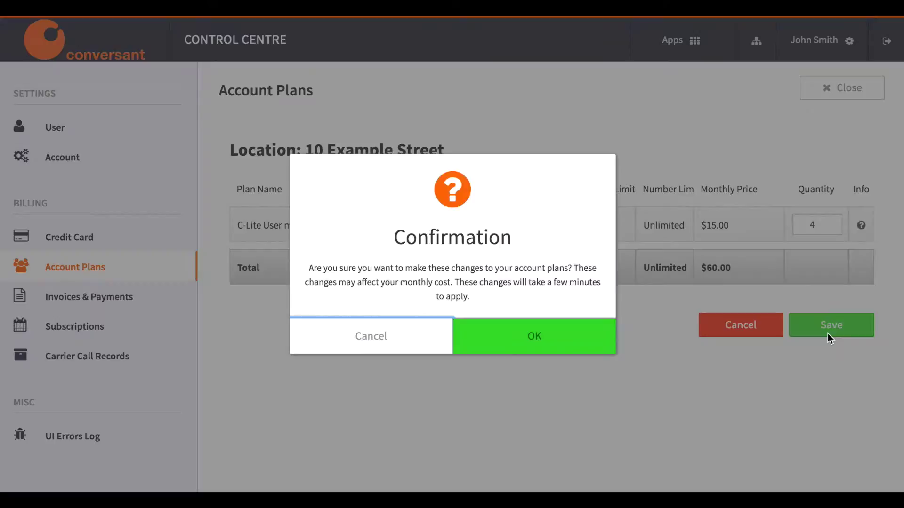
pyautogui.click(498, 336)
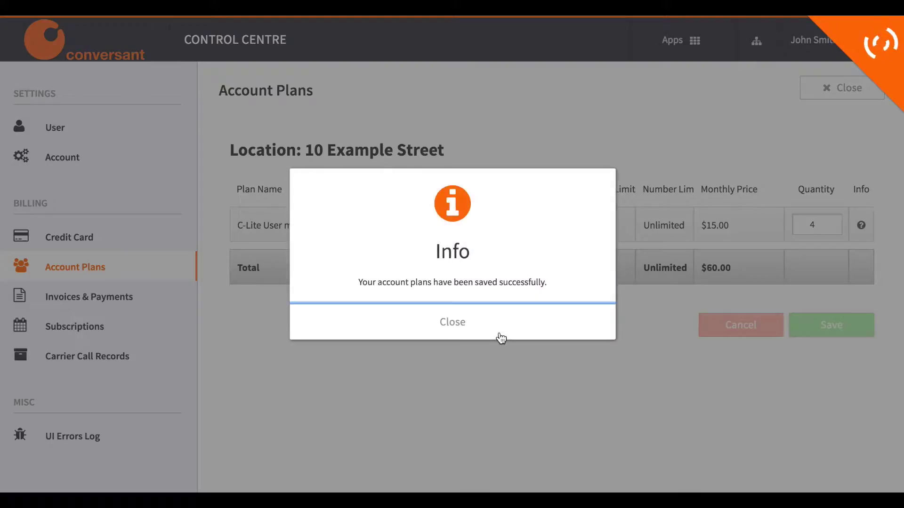
pyautogui.click(500, 337)
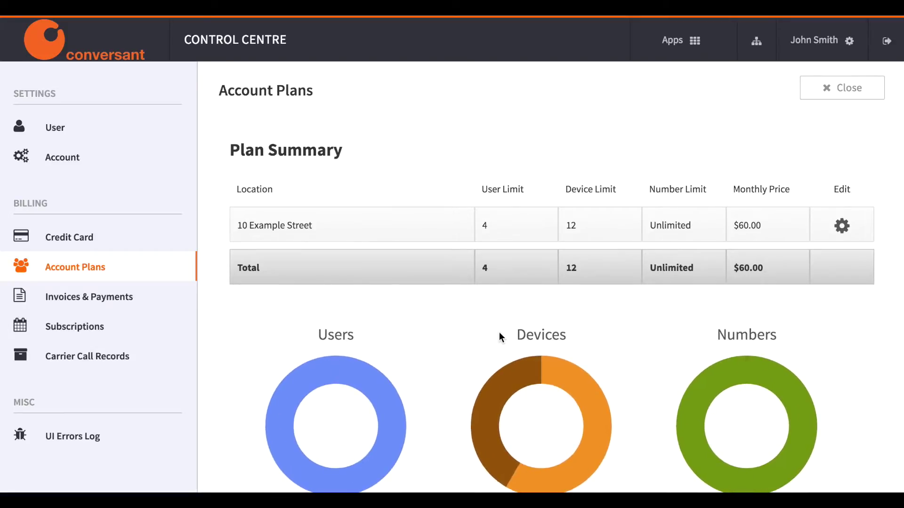
pyautogui.scroll(-2, 499, 337)
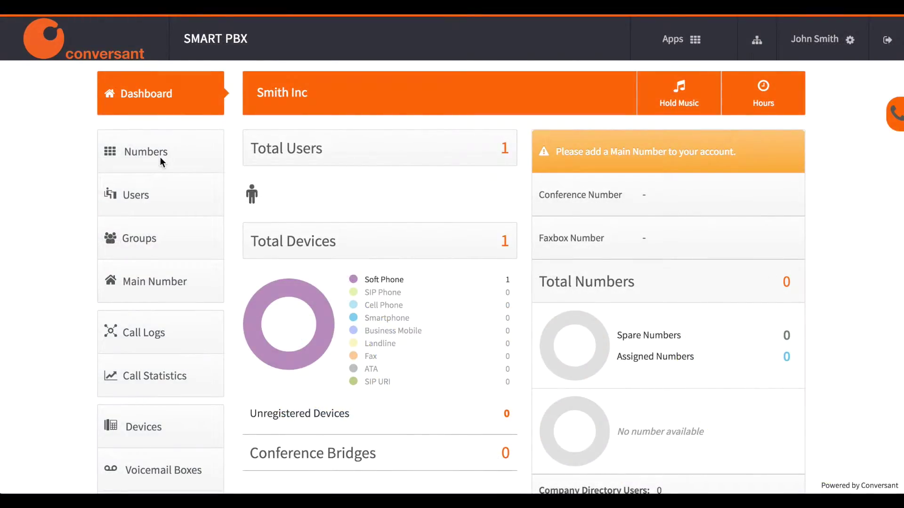
# Start buying a spare number filtered to New Zealand, Voice, Auckland and Main Line
pyautogui.click(152, 152)
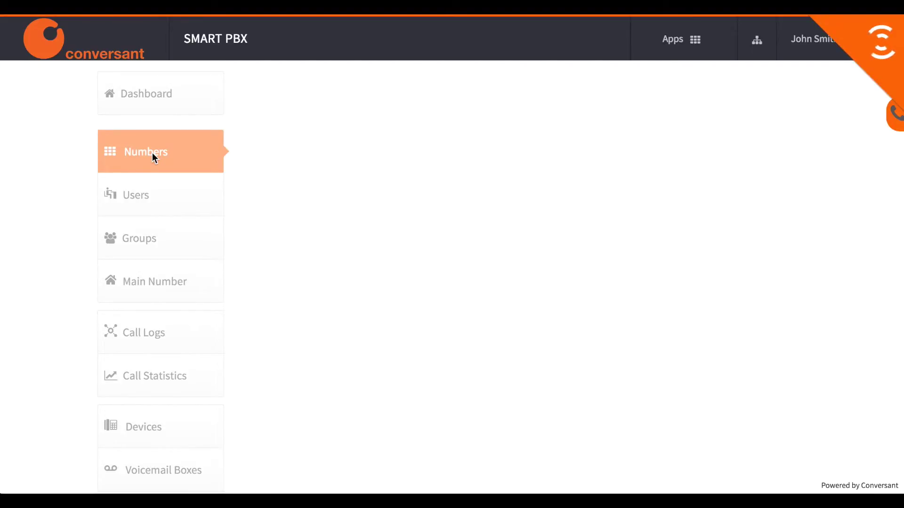
pyautogui.click(608, 98)
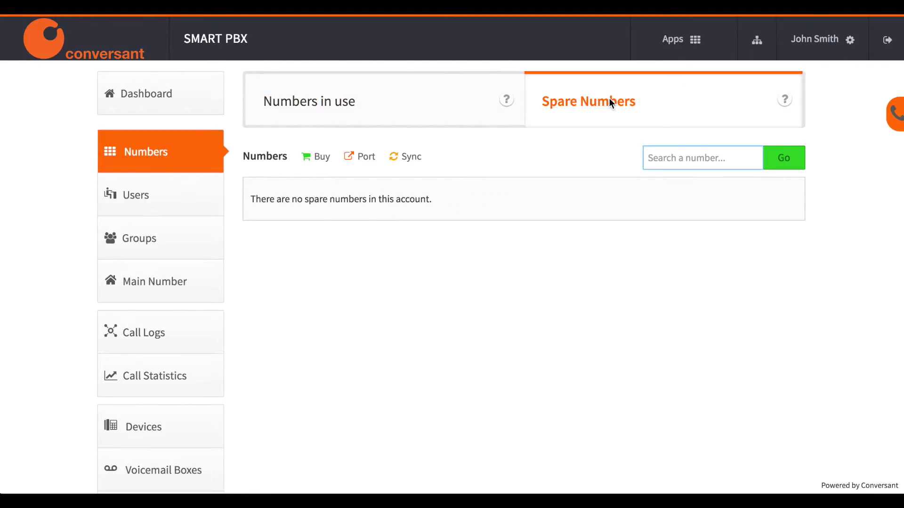
pyautogui.click(315, 158)
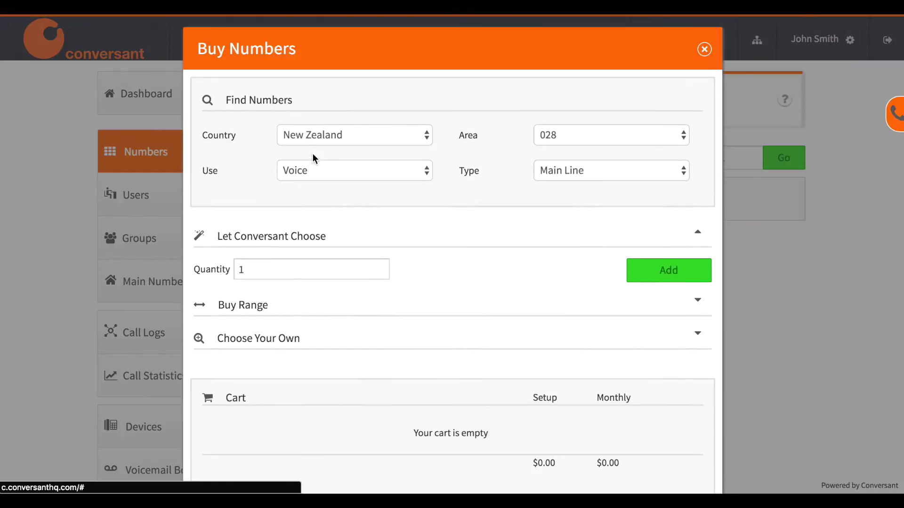
pyautogui.click(311, 137)
pyautogui.click(311, 140)
pyautogui.click(353, 170)
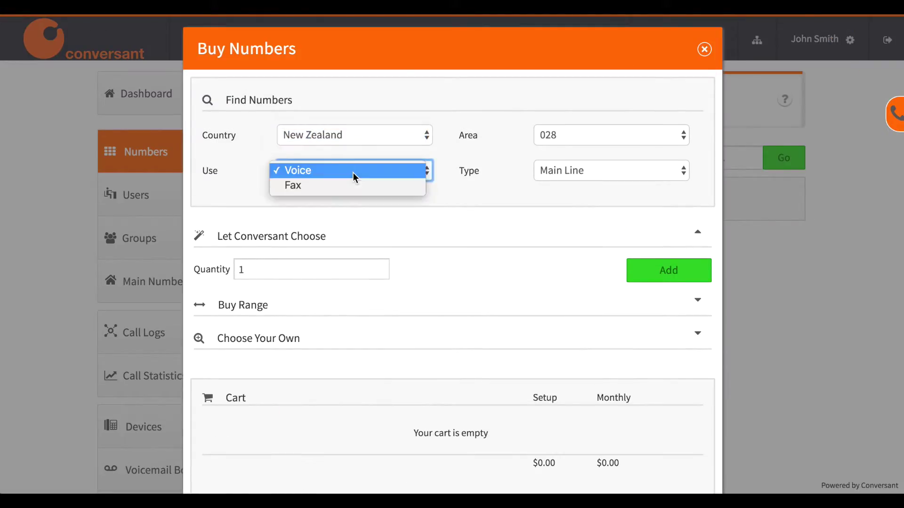
pyautogui.click(352, 172)
pyautogui.click(554, 134)
pyautogui.click(564, 209)
pyautogui.click(562, 168)
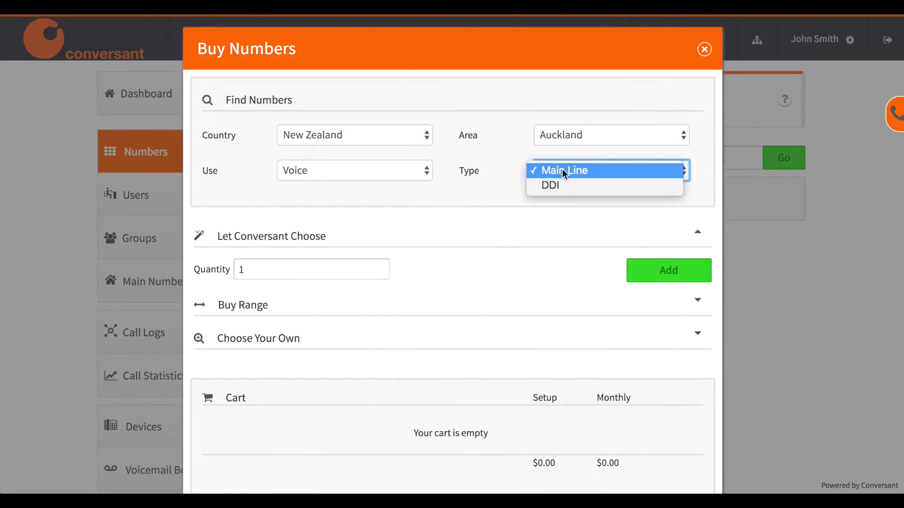
pyautogui.click(562, 169)
# Add one Auckland voice main-line number to the cart and confirm the purchase
pyautogui.scroll(-2, 612, 221)
pyautogui.click(643, 214)
pyautogui.scroll(-2, 584, 440)
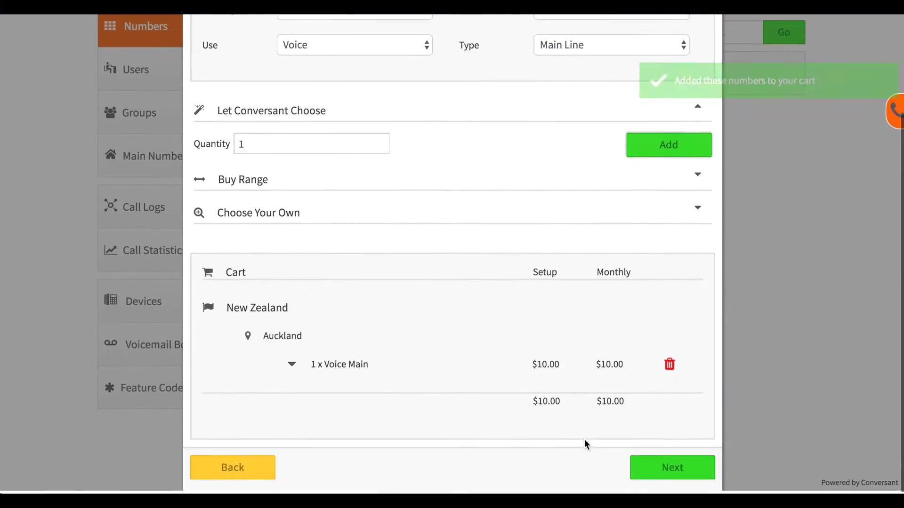
pyautogui.click(670, 472)
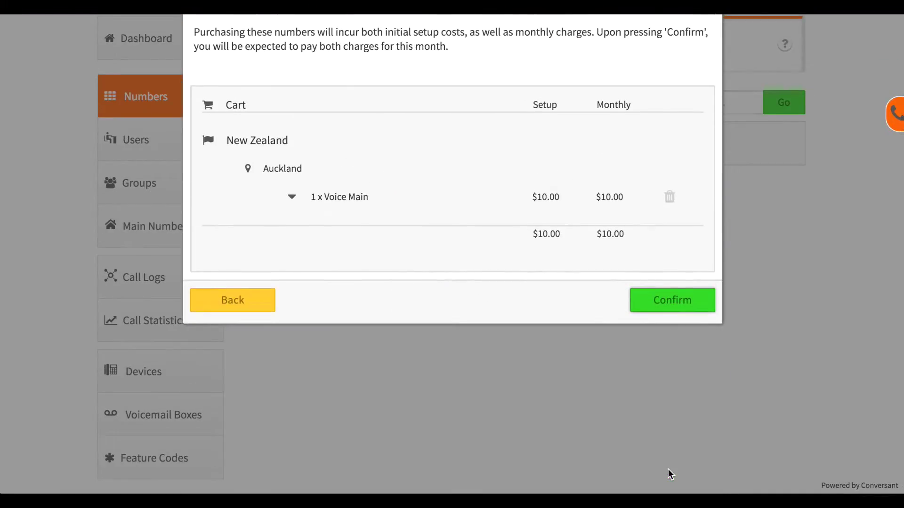
pyautogui.click(643, 347)
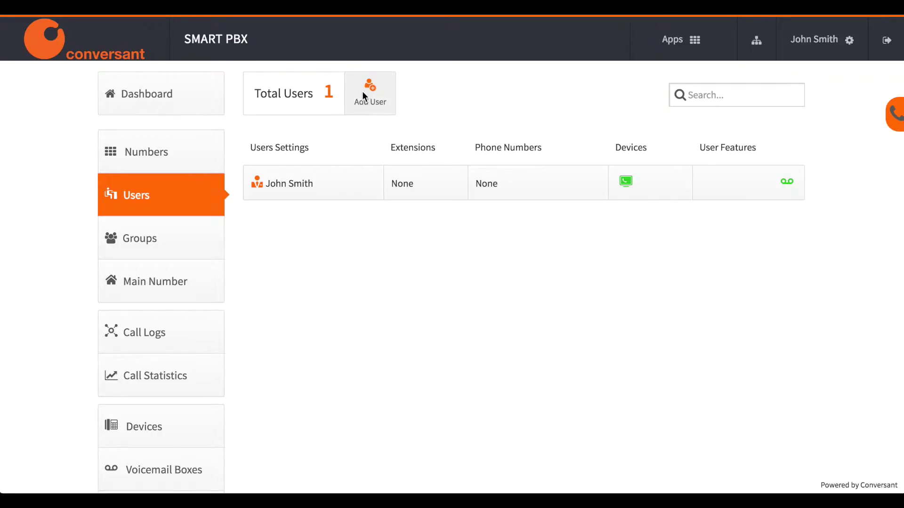
# Create the first user with name, login email, password and extension 2001
pyautogui.click(362, 92)
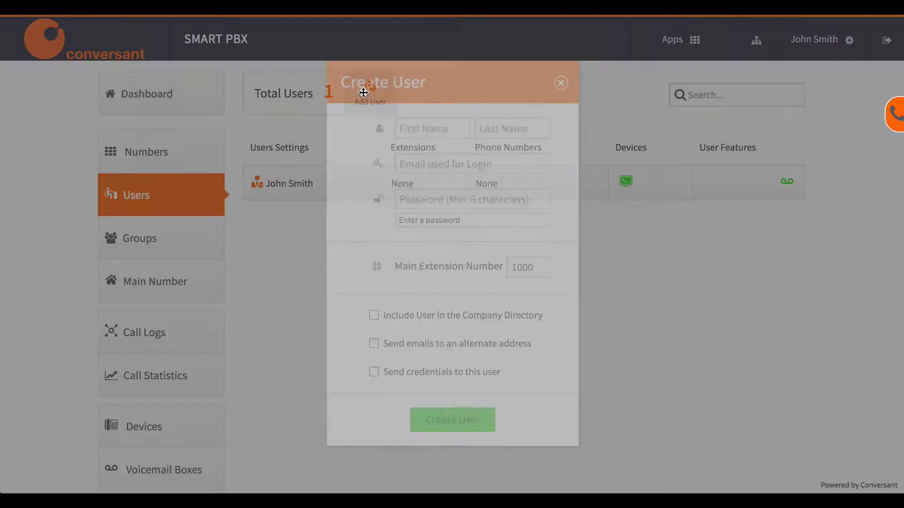
pyautogui.press('Tab')
pyautogui.press('Tab')
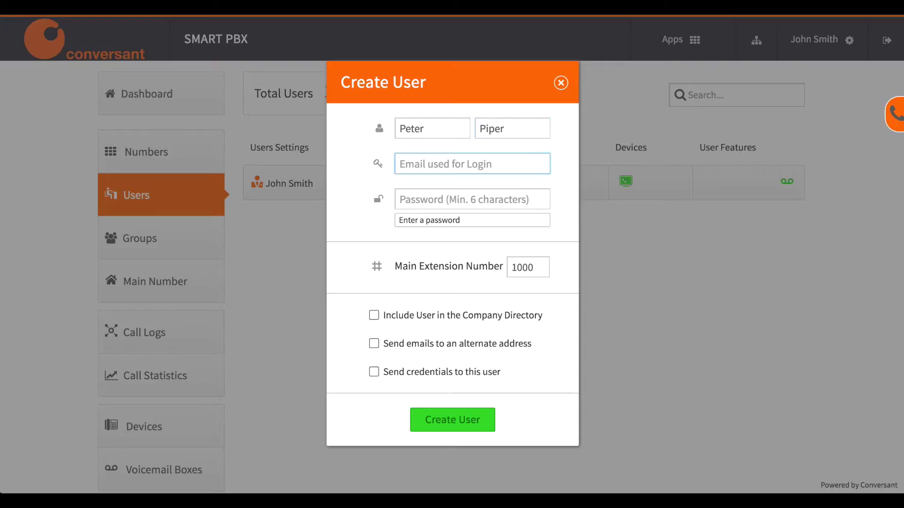
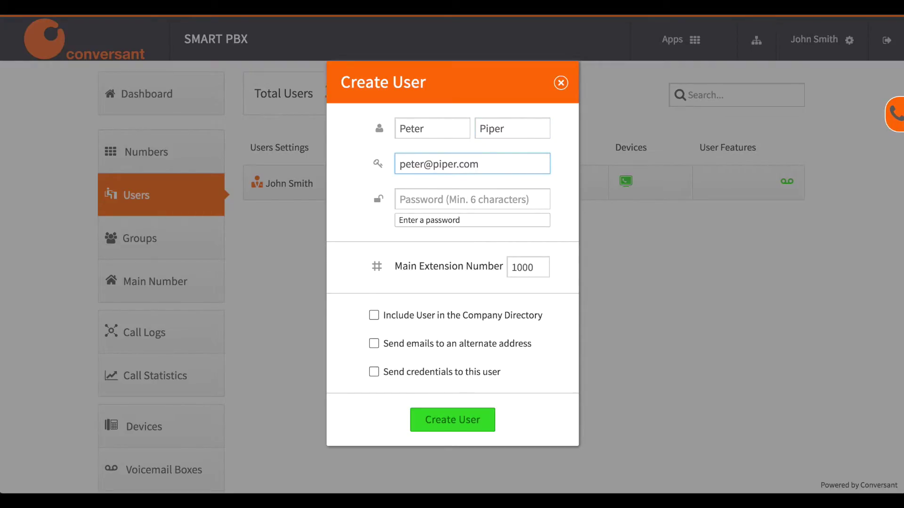
pyautogui.press('Tab')
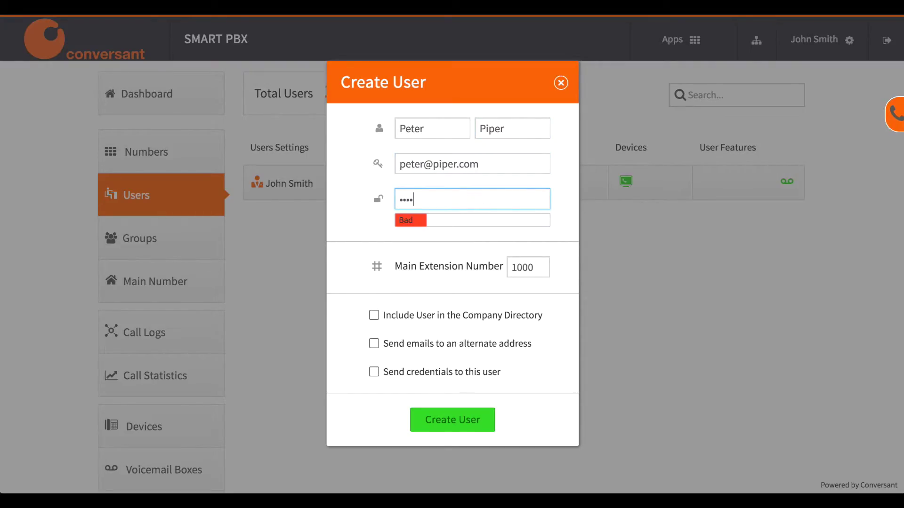
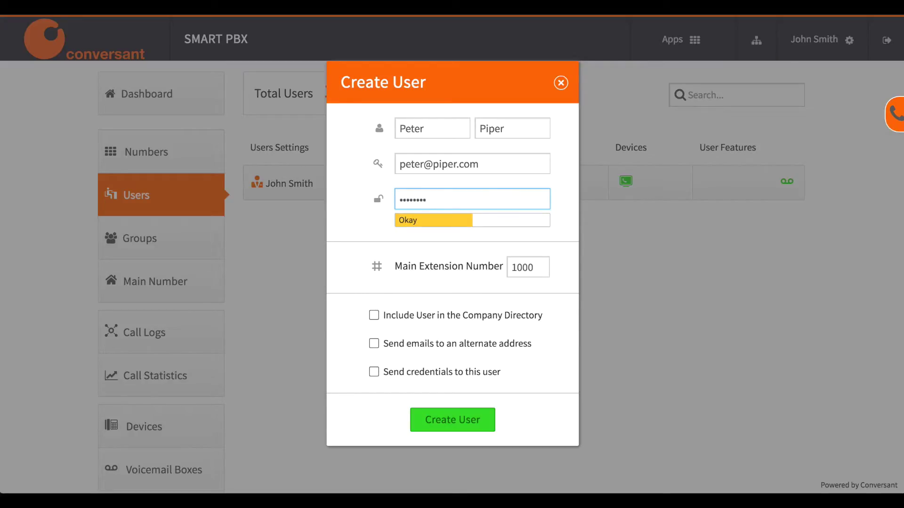
pyautogui.doubleClick(540, 262)
pyautogui.write('2001')
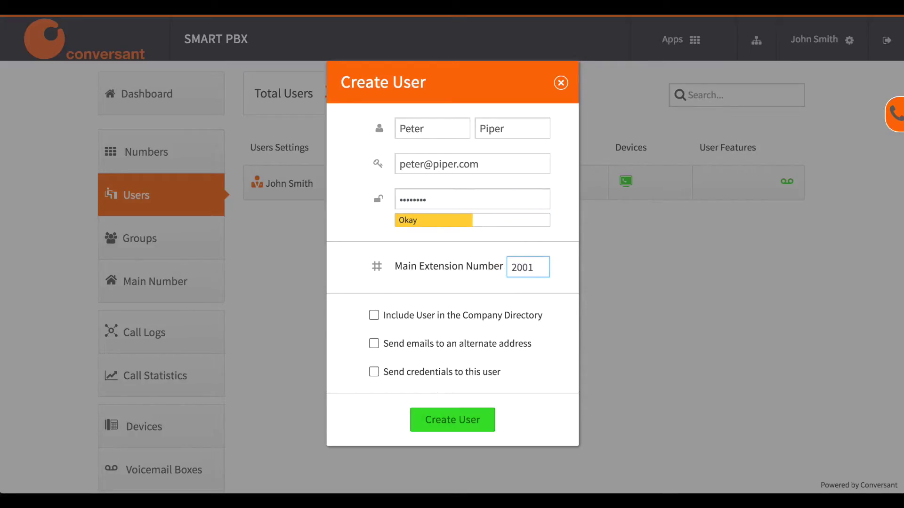
pyautogui.click(452, 420)
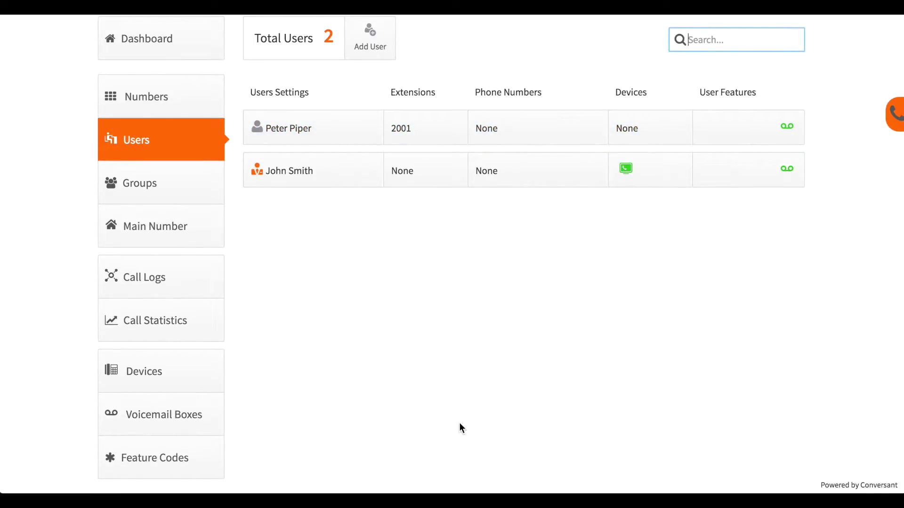
pyautogui.scroll(1, 460, 423)
# Create a second user with name, login email and password on extension 2002
pyautogui.click(370, 96)
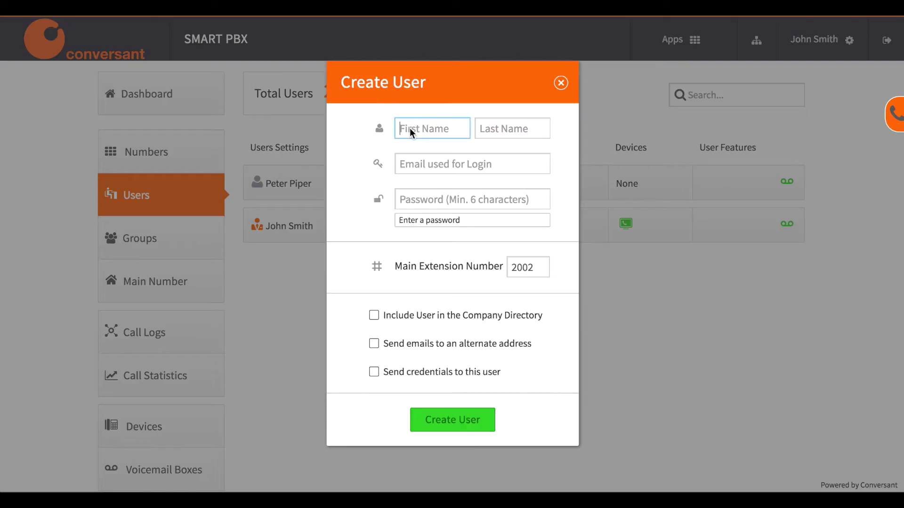
pyautogui.press('Tab')
pyautogui.press('Tab')
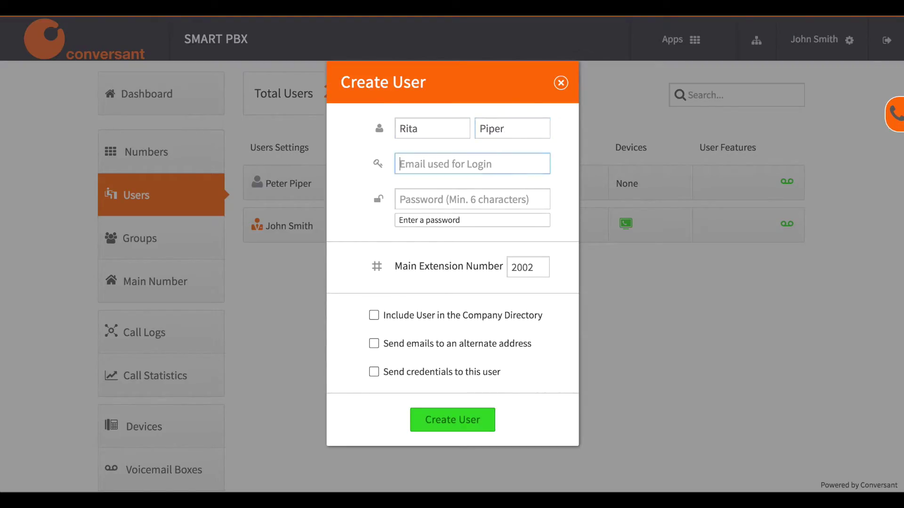
pyautogui.press('Tab')
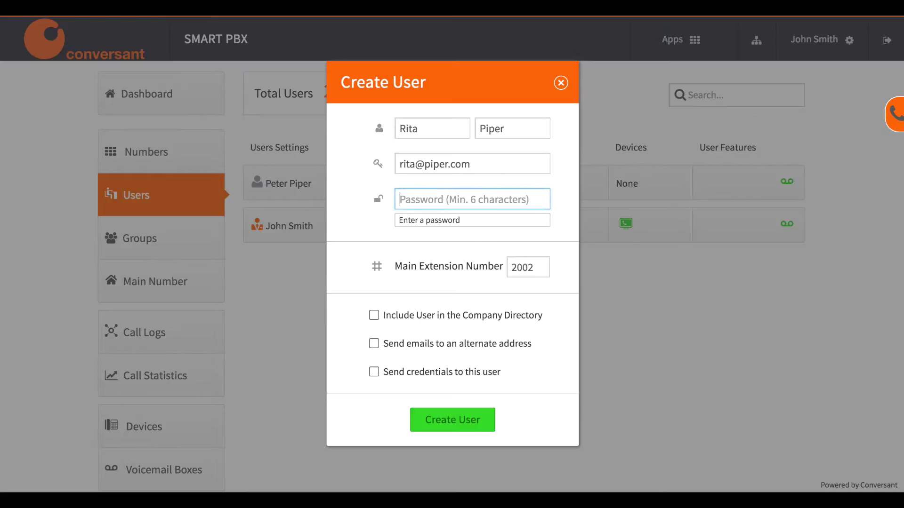
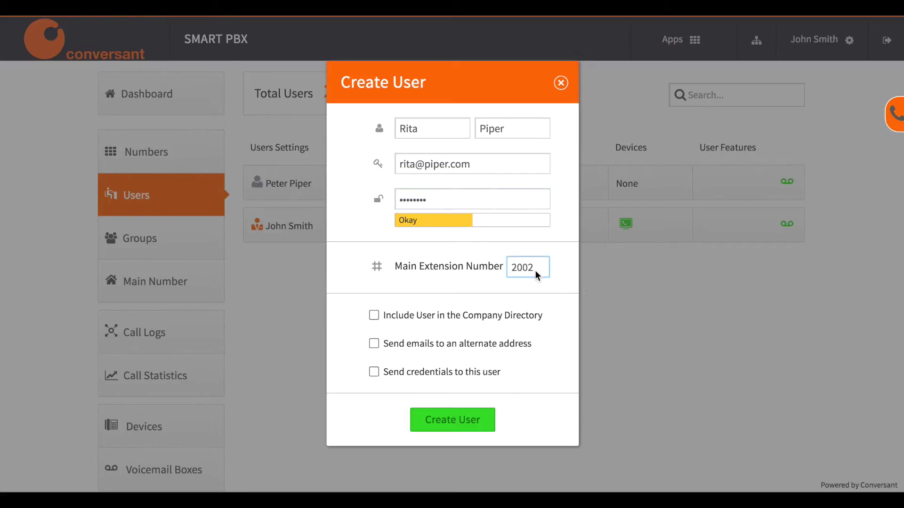
pyautogui.click(463, 417)
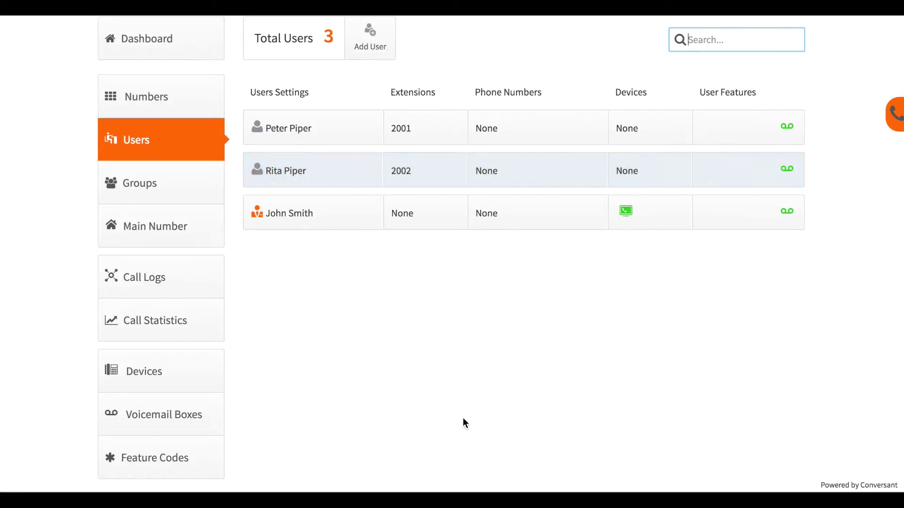
# Create a third user with name, login email and password on extension 2003
pyautogui.click(372, 42)
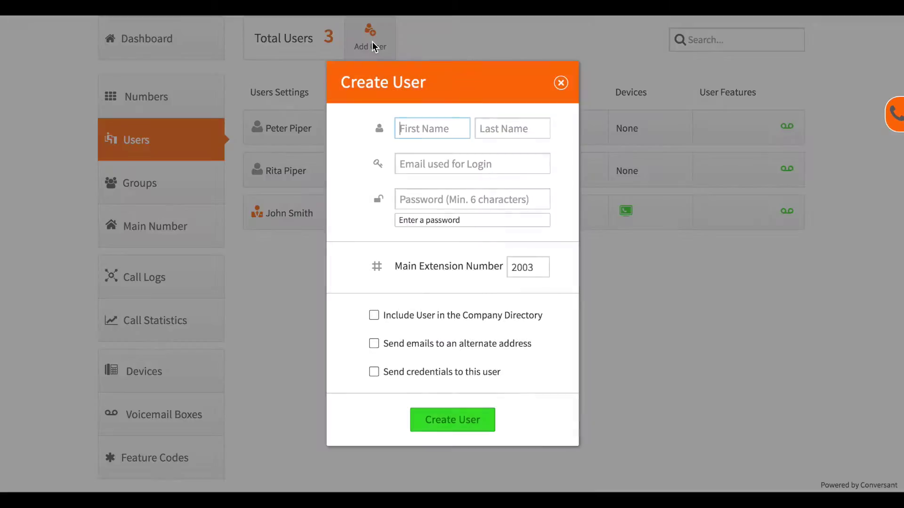
pyautogui.press('Tab')
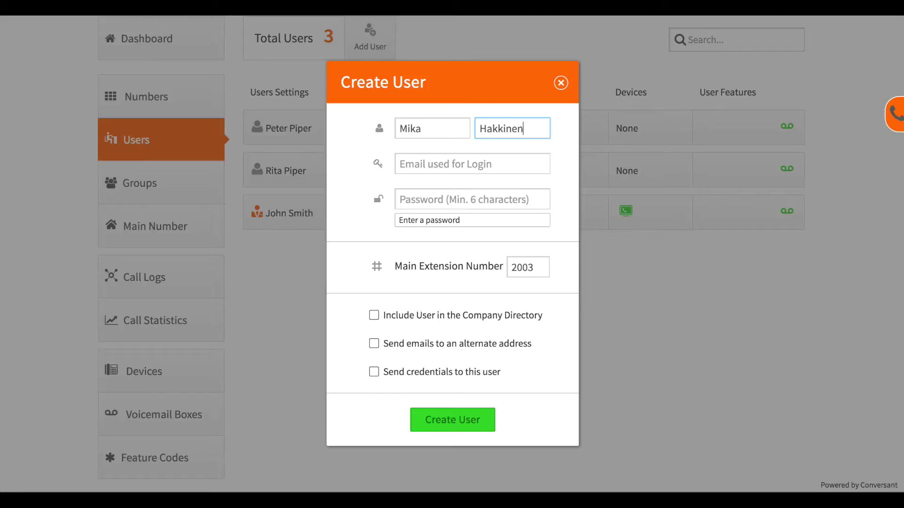
pyautogui.press('Tab')
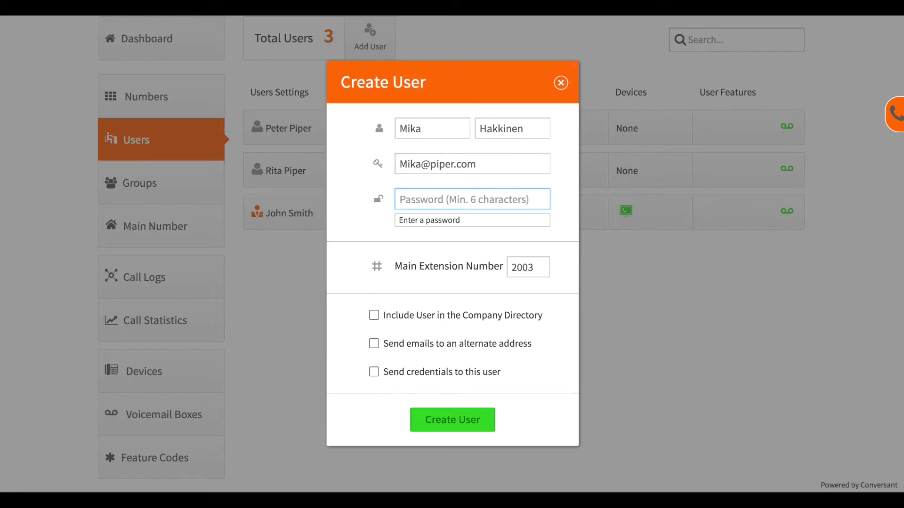
pyautogui.write('•••••••')
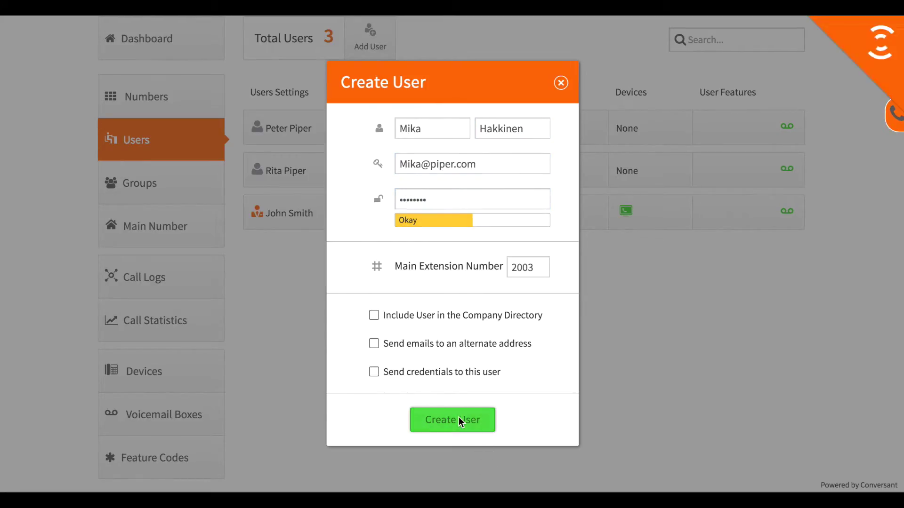
pyautogui.click(459, 417)
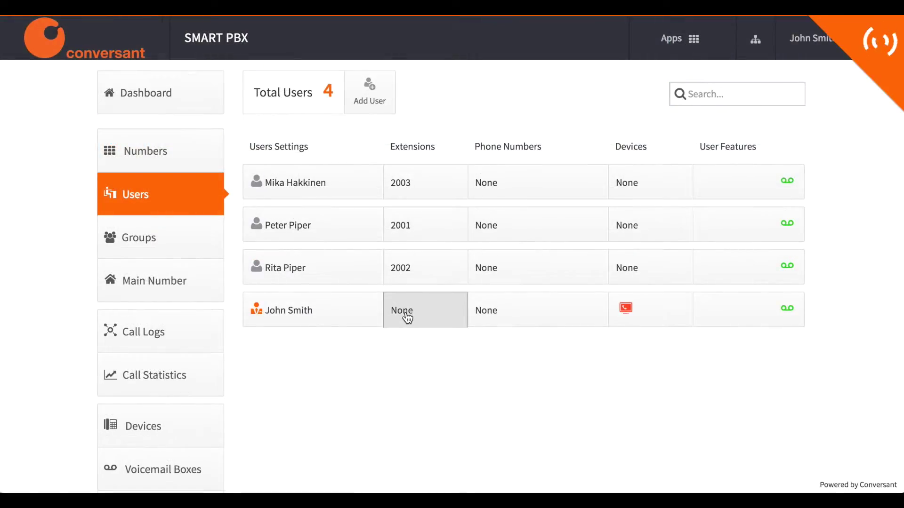
# Add extension 2004 to the account owner and make it the main extension
pyautogui.click(408, 319)
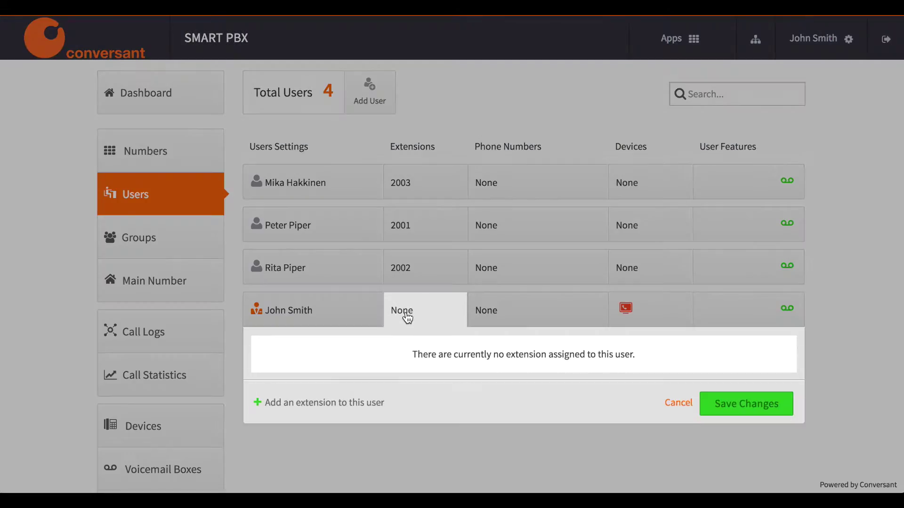
pyautogui.click(354, 405)
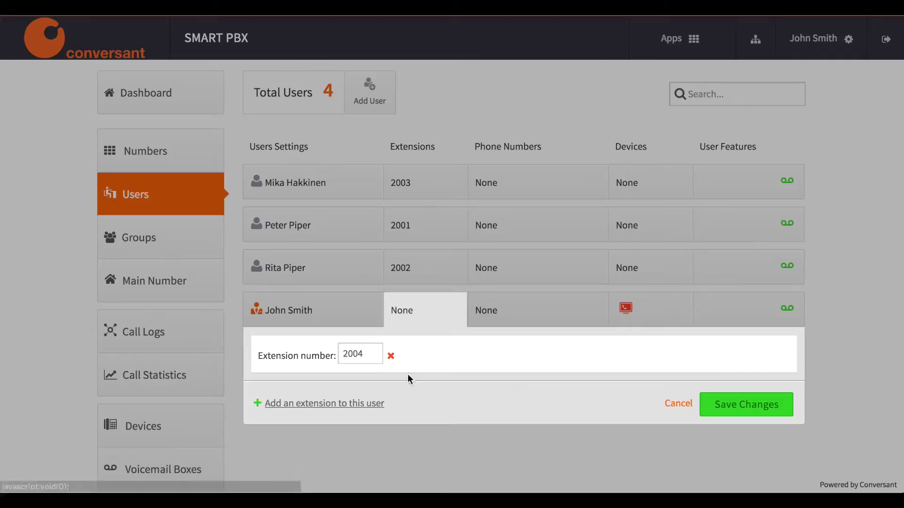
pyautogui.click(752, 405)
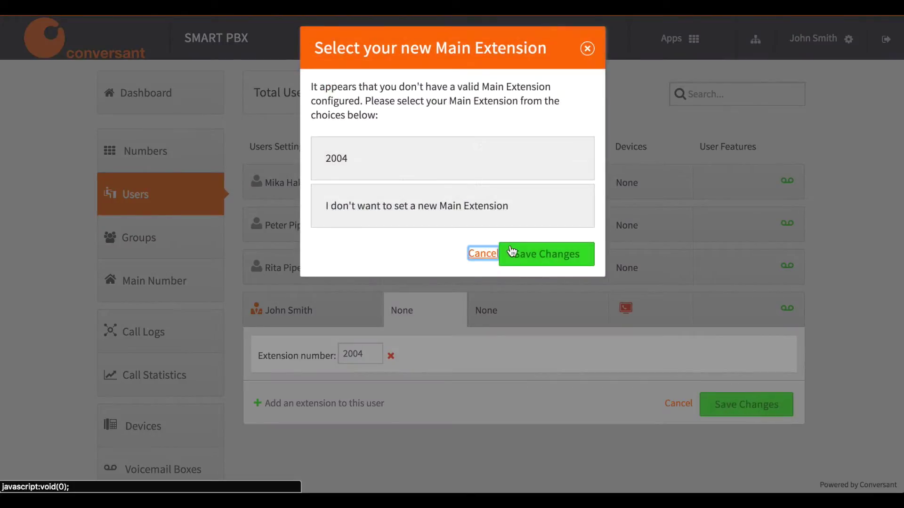
pyautogui.click(495, 168)
pyautogui.click(536, 256)
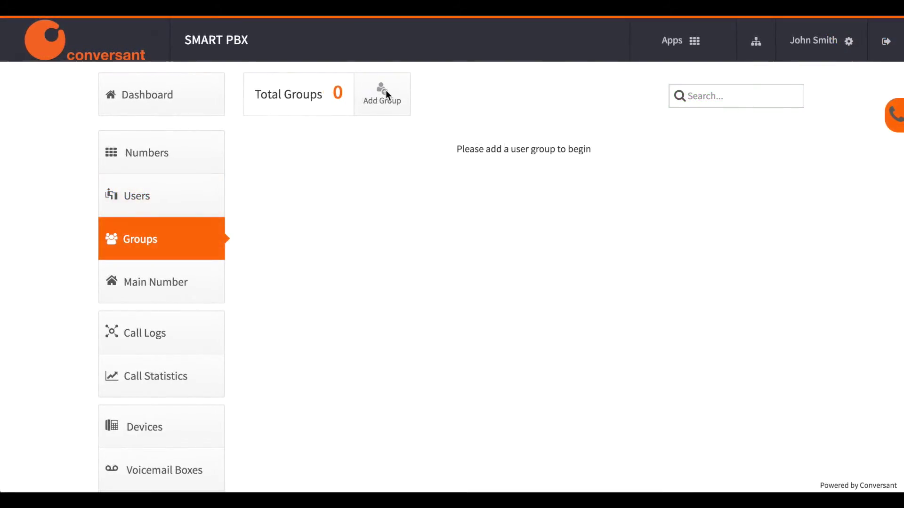
# Create the 'Support' group on extension 3002 with two users as selected members
pyautogui.click(372, 102)
pyautogui.write('Support')
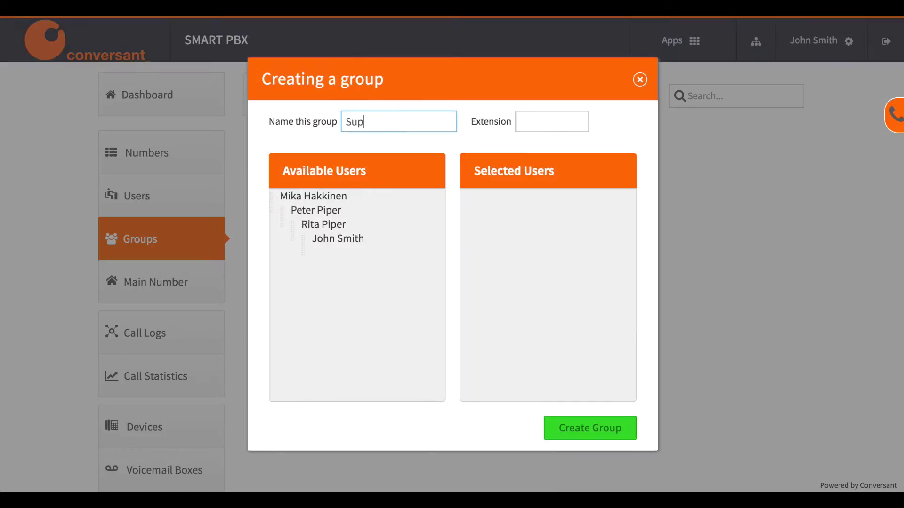
pyautogui.click(551, 121)
pyautogui.write('3002')
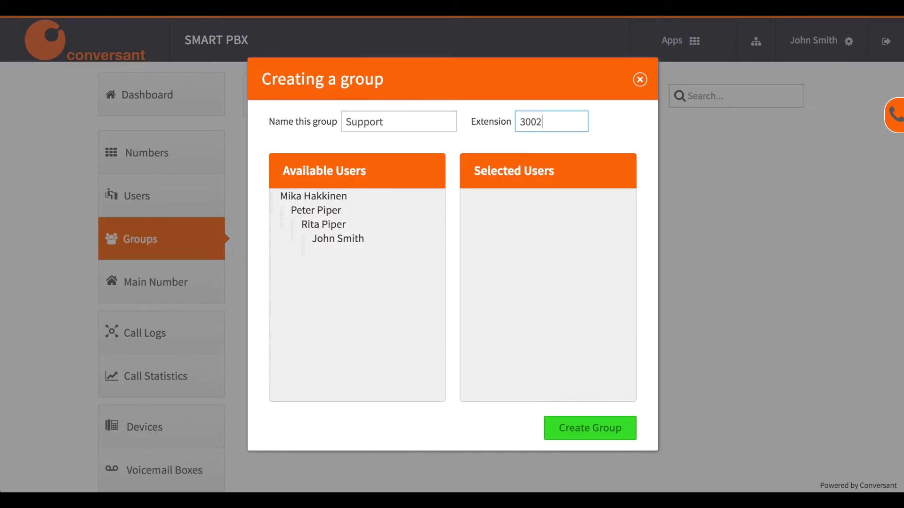
pyautogui.moveTo(315, 210); pyautogui.dragTo(520, 220)
pyautogui.click(557, 433)
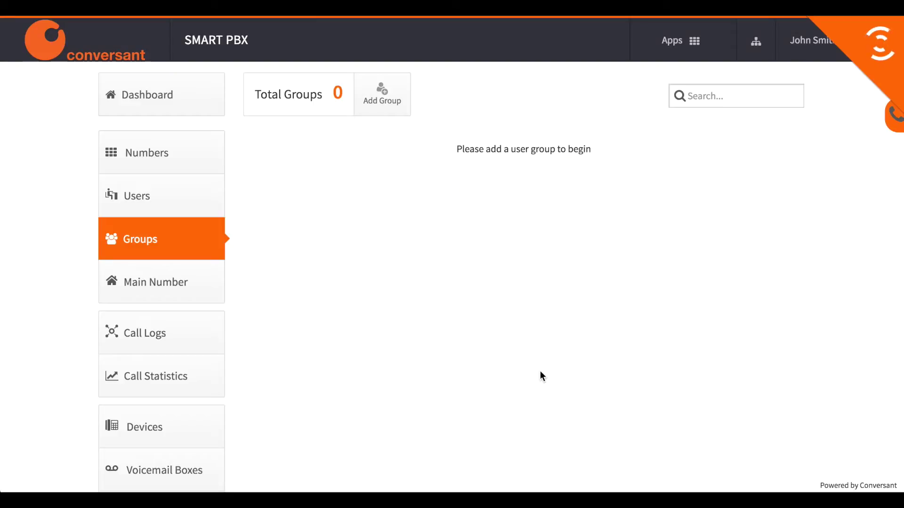
pyautogui.scroll(-1, 540, 371)
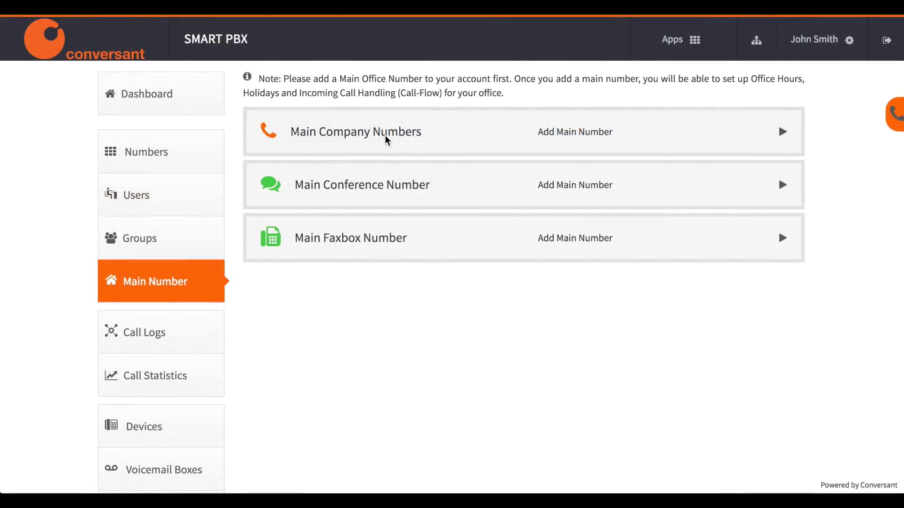
# Assign the spare number as the main company number
pyautogui.click(386, 137)
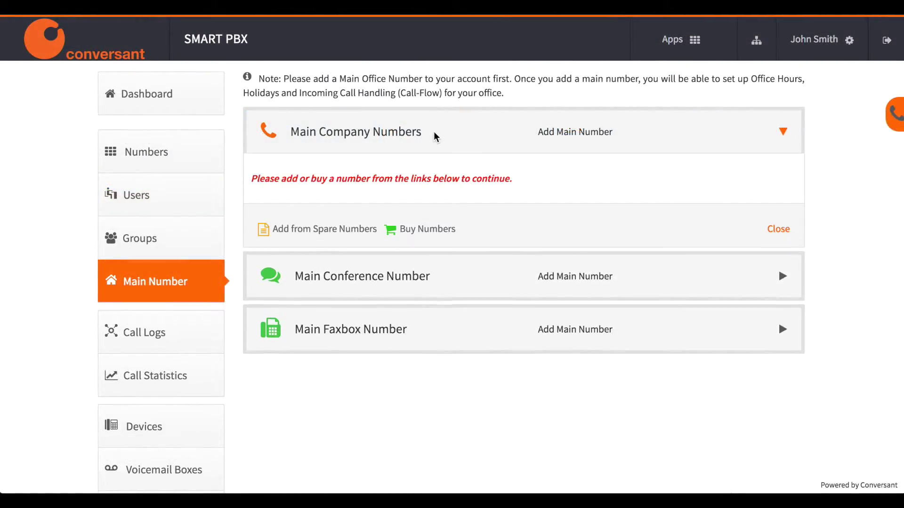
pyautogui.click(345, 230)
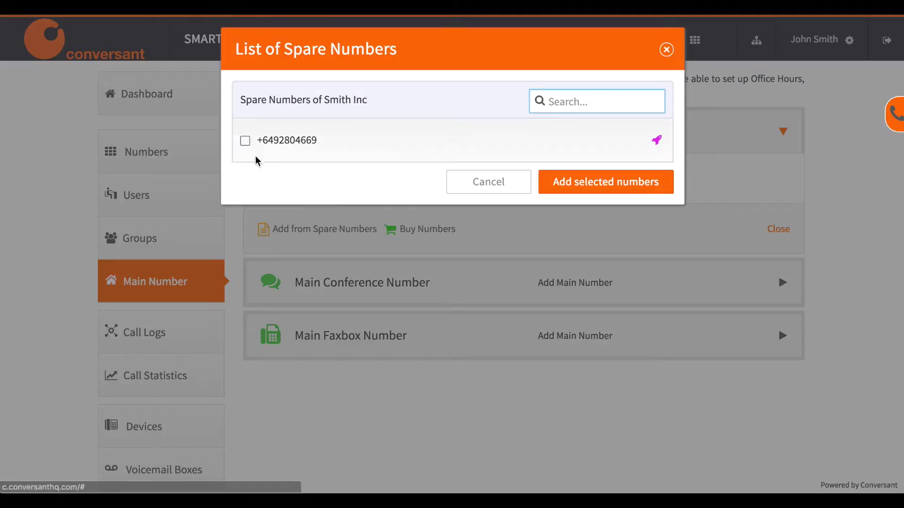
pyautogui.click(245, 141)
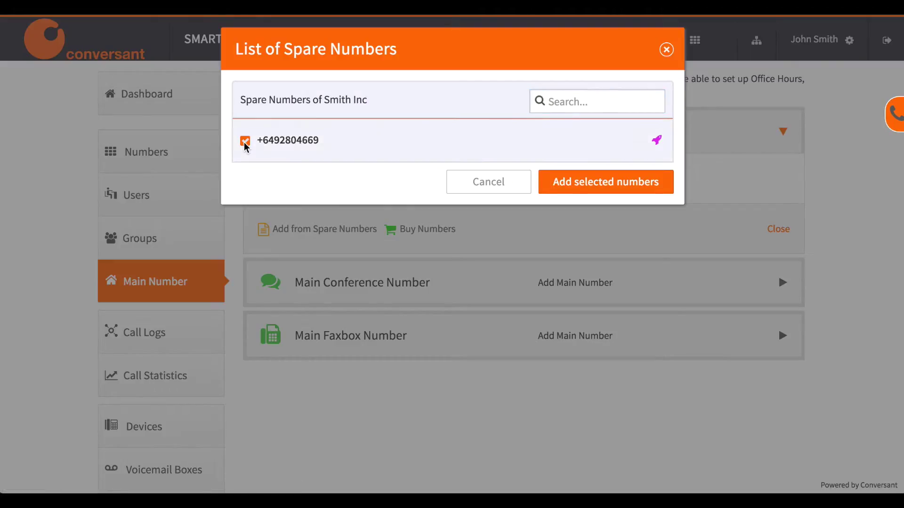
pyautogui.click(586, 188)
pyautogui.scroll(-1, 470, 319)
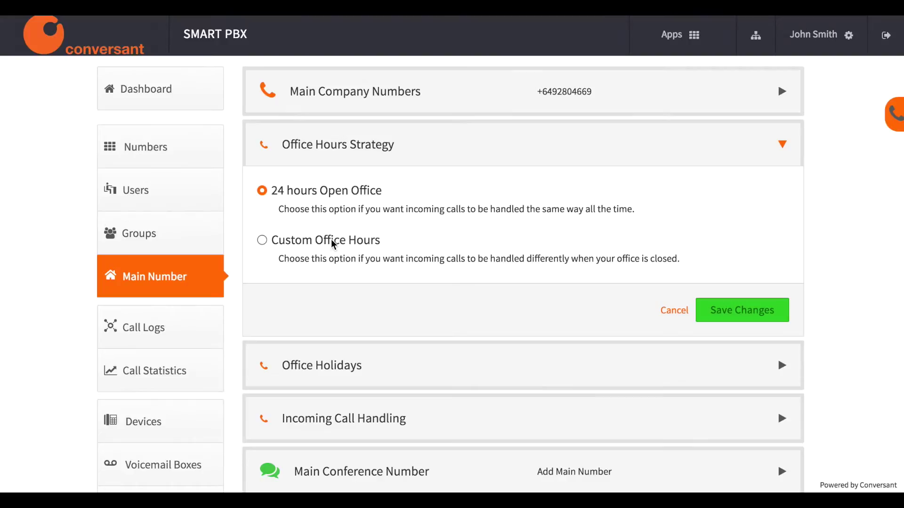
# Switch to custom office hours and set Monday and Tuesday to 8:30–17:30
pyautogui.click(332, 242)
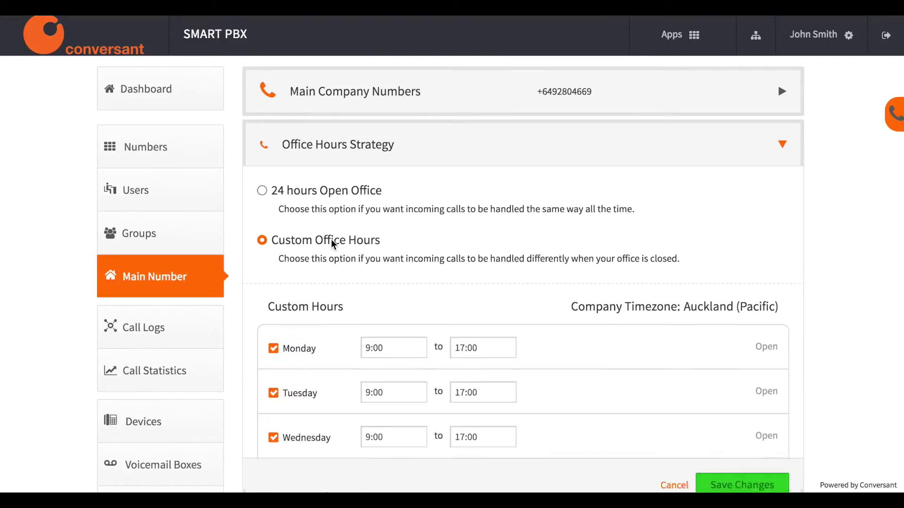
pyautogui.click(374, 357)
pyautogui.click(371, 375)
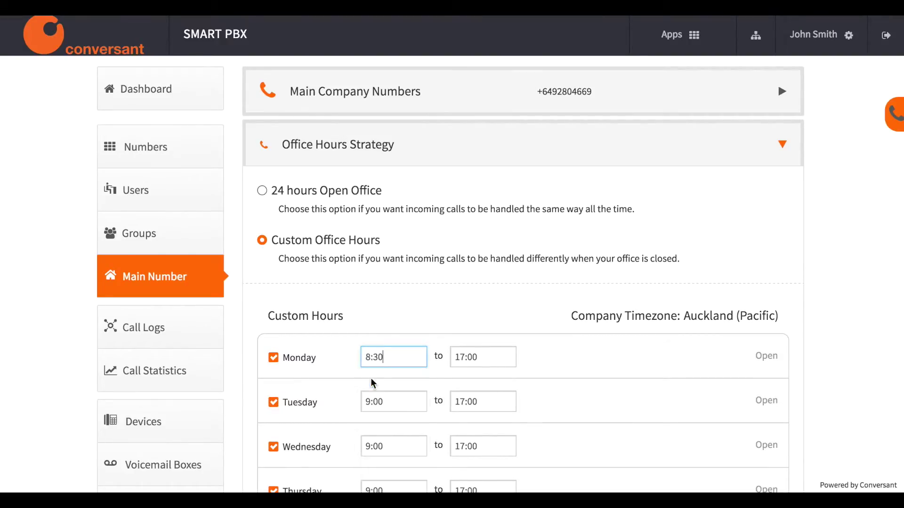
pyautogui.click(470, 358)
pyautogui.click(476, 414)
pyautogui.scroll(-2, 476, 417)
pyautogui.click(390, 264)
pyautogui.click(374, 287)
pyautogui.click(481, 266)
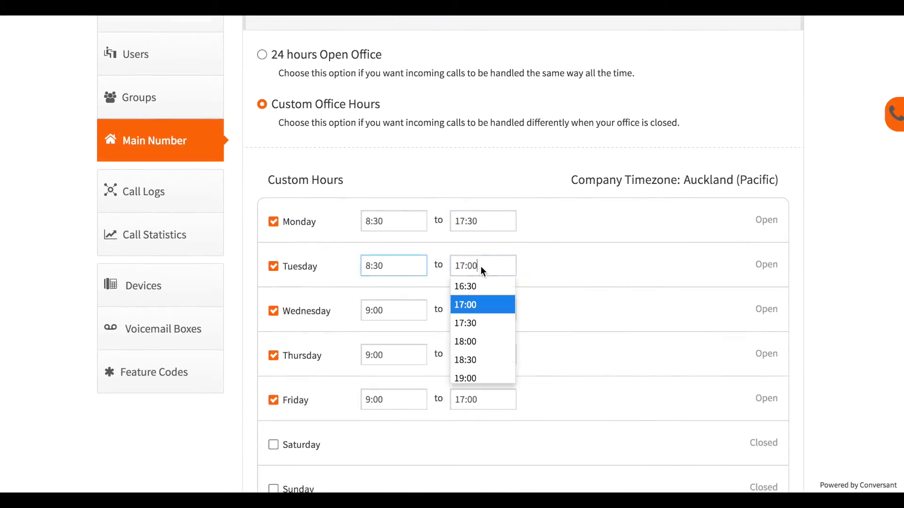
pyautogui.click(468, 320)
# Set Wednesday, Thursday and Friday office hours to 8:30–17:30
pyautogui.click(397, 309)
pyautogui.click(377, 330)
pyautogui.click(471, 311)
pyautogui.click(471, 367)
pyautogui.click(394, 355)
pyautogui.click(377, 376)
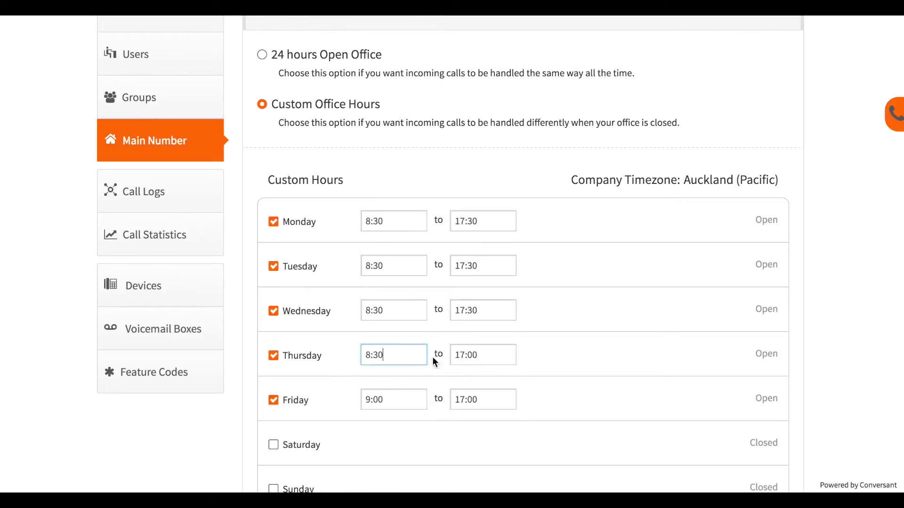
pyautogui.click(475, 356)
pyautogui.click(475, 412)
pyautogui.click(381, 402)
pyautogui.click(376, 294)
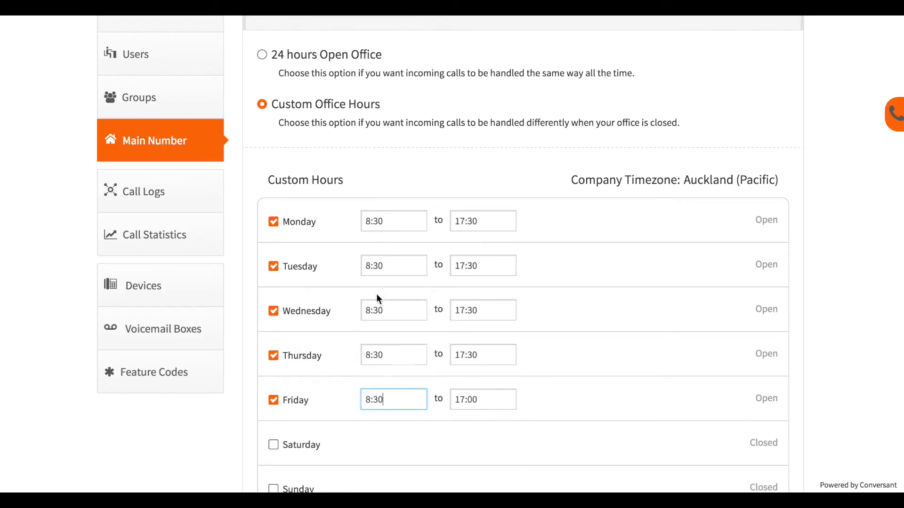
pyautogui.click(471, 400)
pyautogui.click(471, 327)
# Open Saturday 9:00–16:00 and save the office hours
pyautogui.scroll(-6, 606, 363)
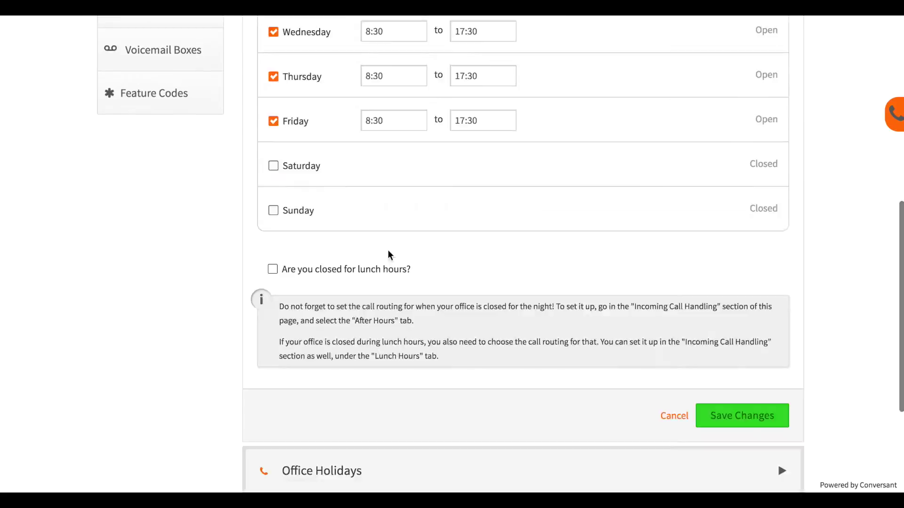
pyautogui.click(274, 168)
pyautogui.click(466, 171)
pyautogui.click(466, 188)
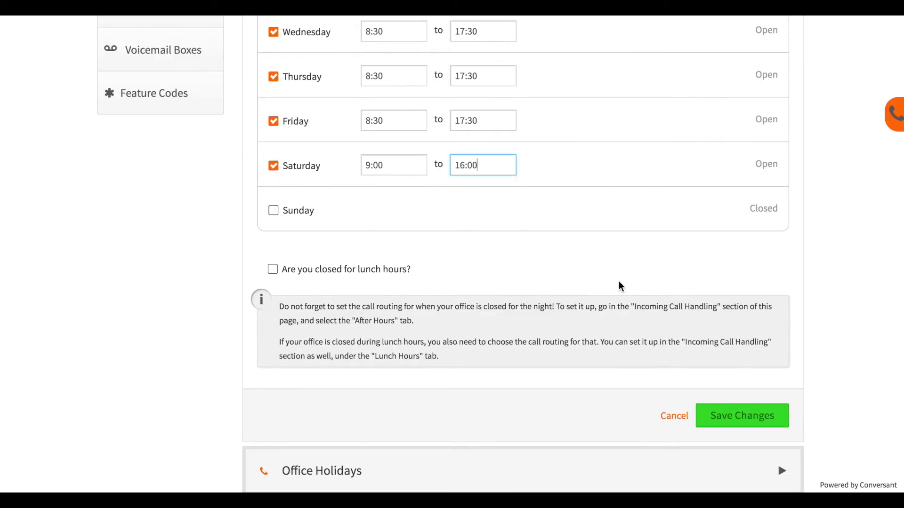
pyautogui.click(730, 426)
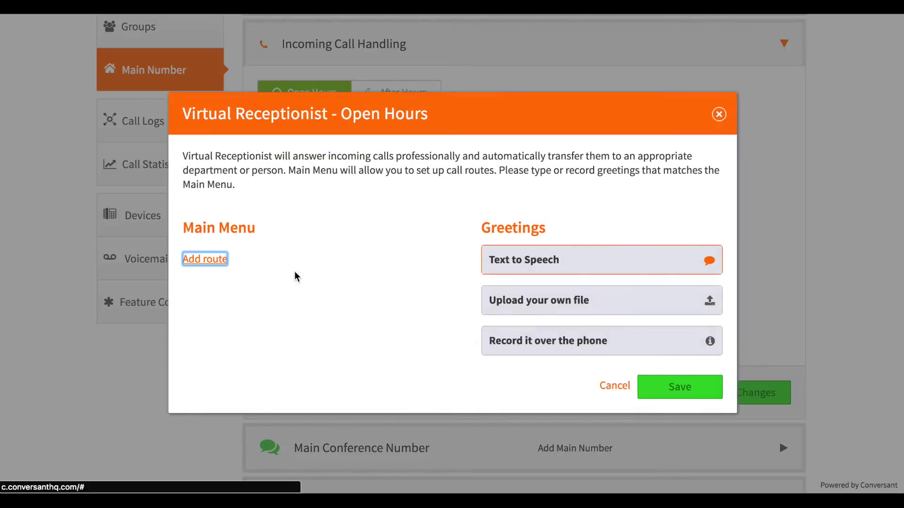
# Add call-menu routes sending key 1 to a user and key 2 to the Support group
pyautogui.click(205, 258)
pyautogui.click(235, 259)
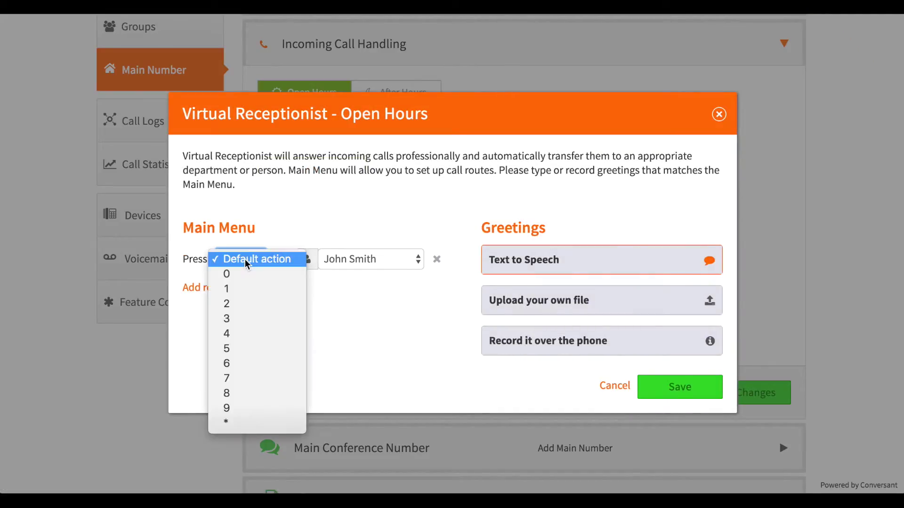
pyautogui.click(250, 289)
pyautogui.click(339, 264)
pyautogui.click(329, 304)
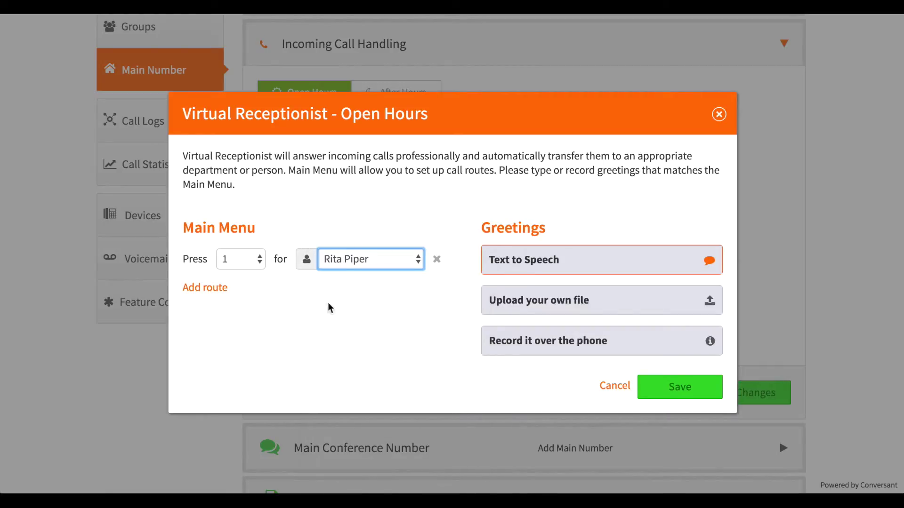
pyautogui.click(214, 288)
pyautogui.click(229, 292)
pyautogui.click(254, 338)
pyautogui.click(325, 290)
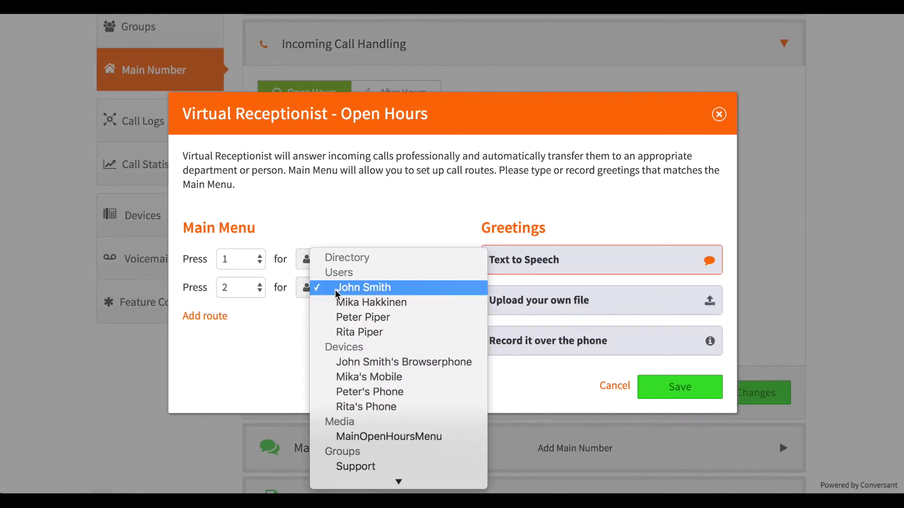
pyautogui.click(363, 466)
# Add a third route sending key 3 callers to another user
pyautogui.click(209, 316)
pyautogui.click(238, 316)
pyautogui.click(250, 373)
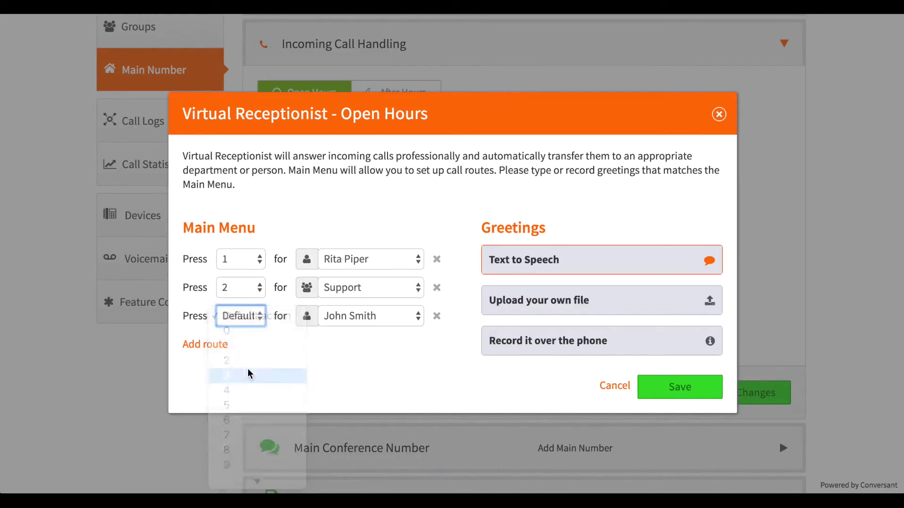
pyautogui.click(358, 316)
pyautogui.click(360, 330)
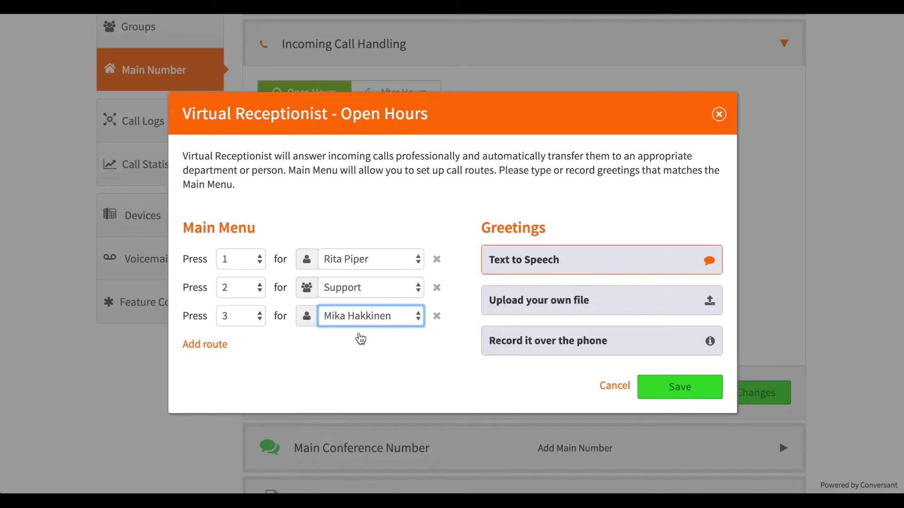
# Edit the text-to-speech greeting for the call menu and save it
pyautogui.click(511, 266)
pyautogui.click(605, 363)
pyautogui.moveTo(606, 363); pyautogui.dragTo(486, 339)
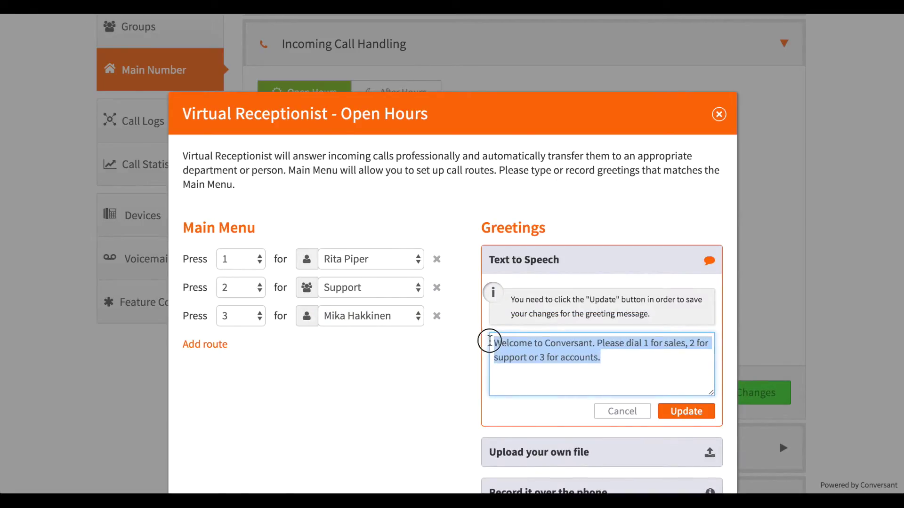
pyautogui.click(593, 360)
pyautogui.click(678, 416)
# Save the open-hours menu, then set after-hours calls to skip to the user's voicemail box and save
pyautogui.click(678, 393)
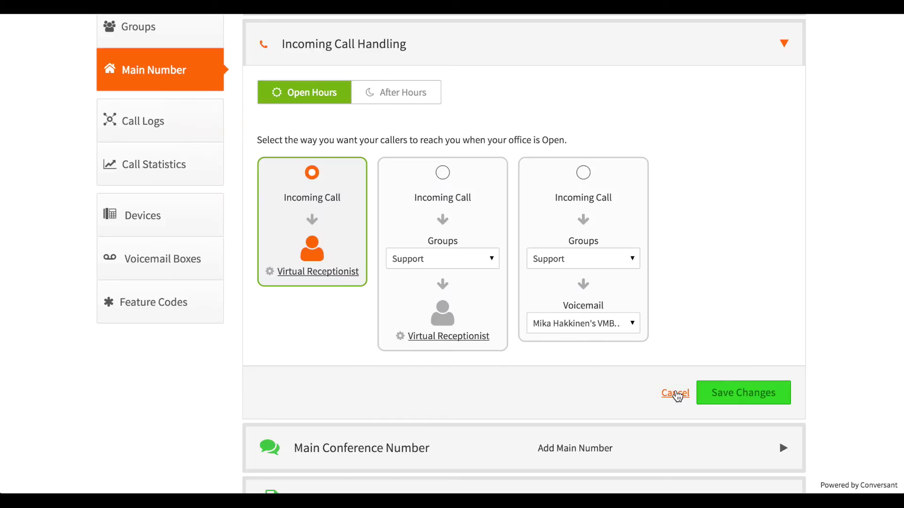
pyautogui.click(393, 96)
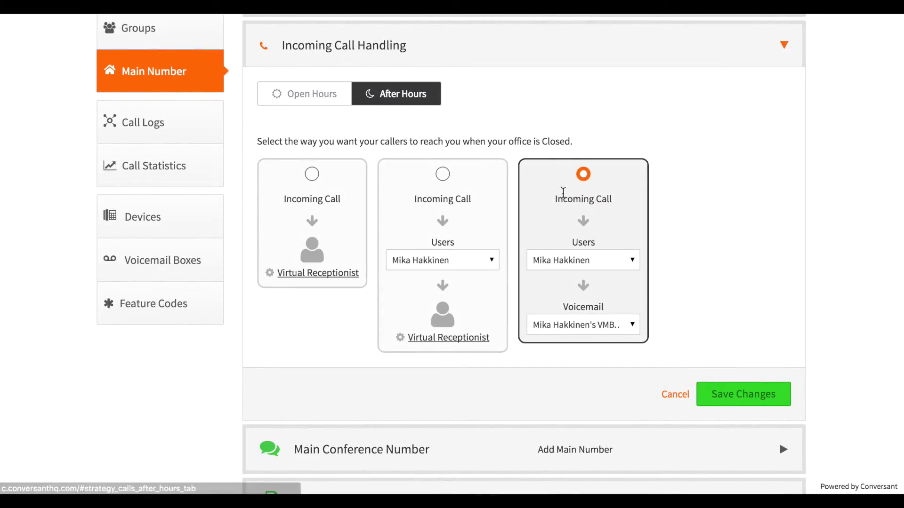
pyautogui.click(580, 262)
pyautogui.scroll(-5, 605, 414)
pyautogui.click(603, 454)
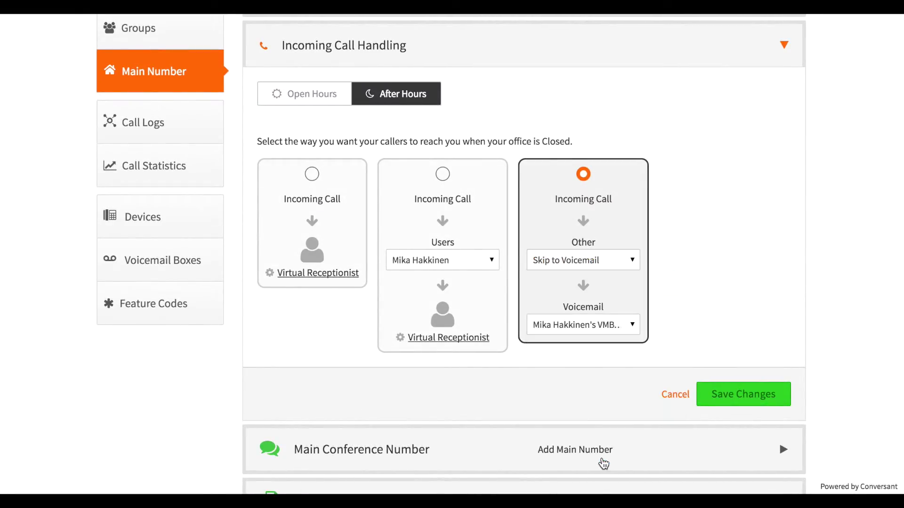
pyautogui.click(560, 327)
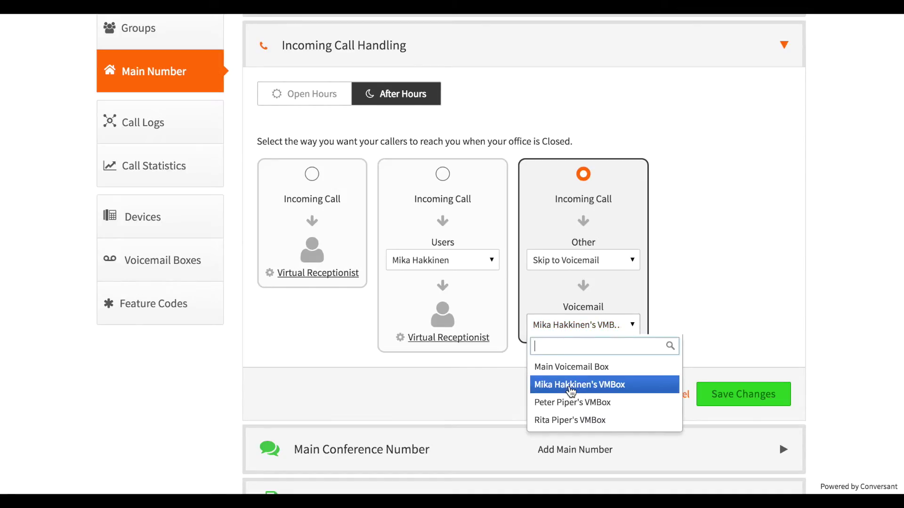
pyautogui.click(571, 391)
pyautogui.click(722, 395)
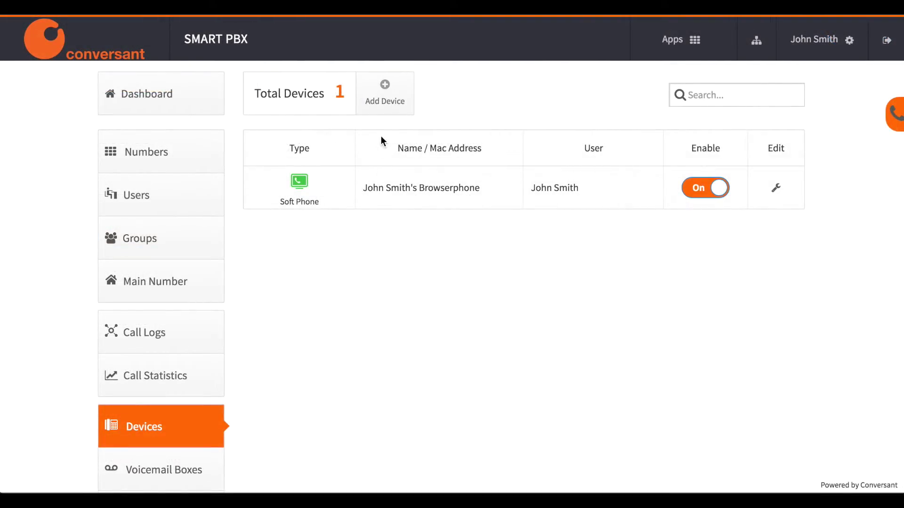
# Create a Yealink t46 SIP phone named for its user, with MAC 12:34:56:78:78:78
pyautogui.click(382, 109)
pyautogui.click(385, 123)
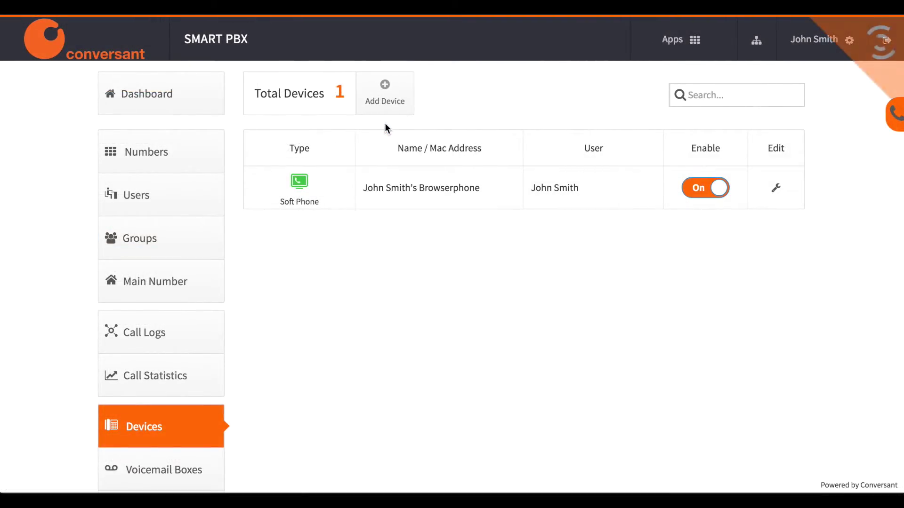
pyautogui.click(397, 131)
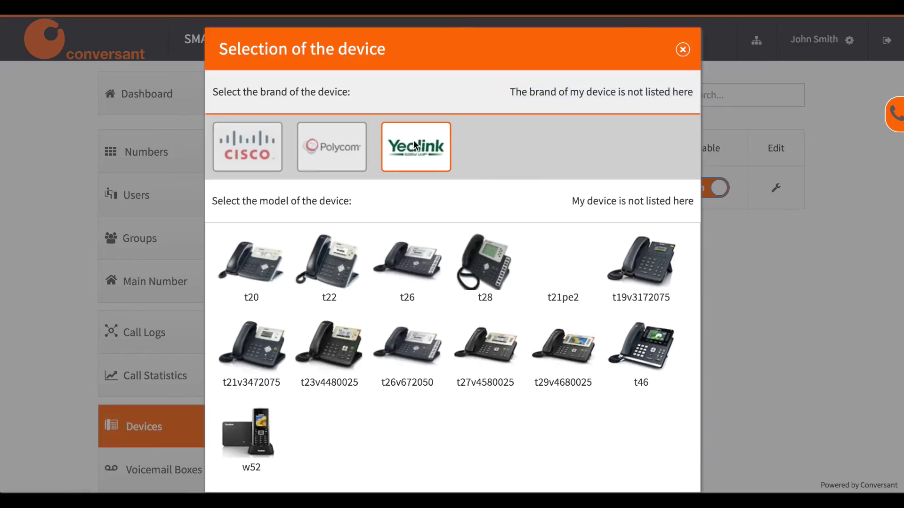
pyautogui.click(640, 360)
pyautogui.click(467, 387)
pyautogui.write("Peter's Phon")
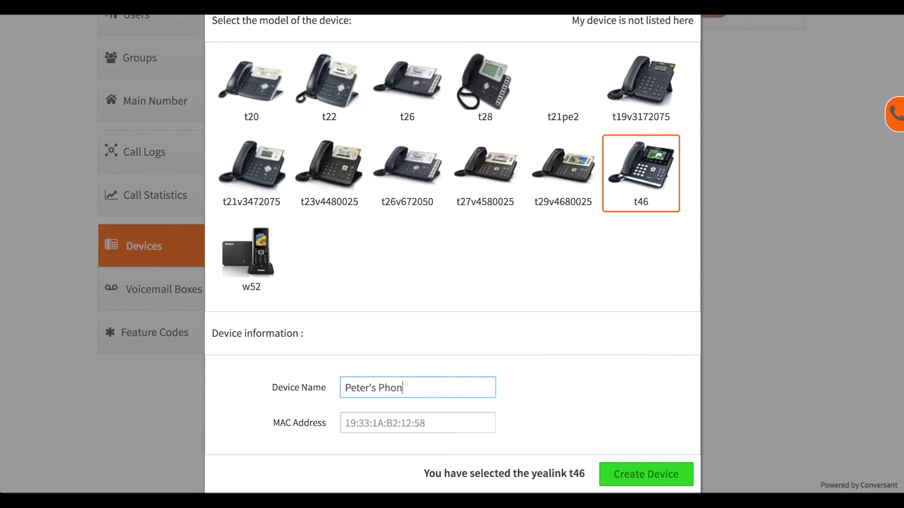
pyautogui.write('e')
pyautogui.click(450, 429)
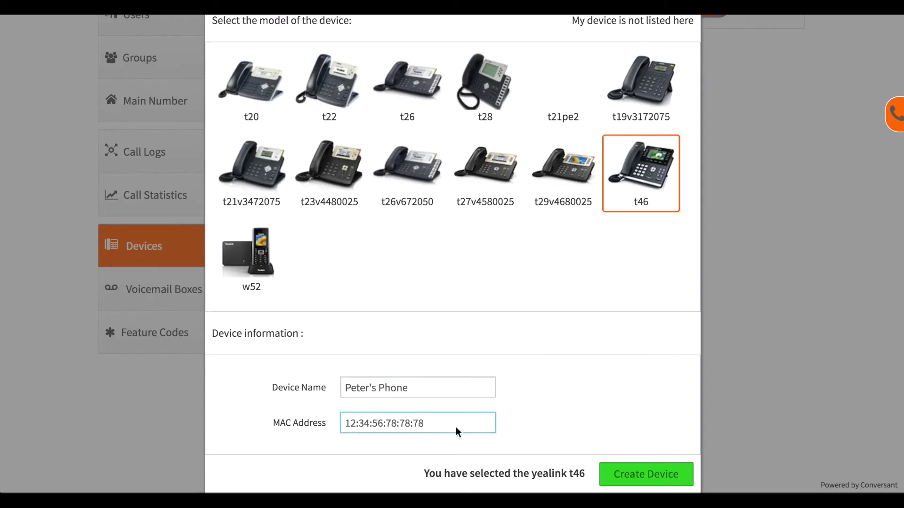
pyautogui.click(631, 475)
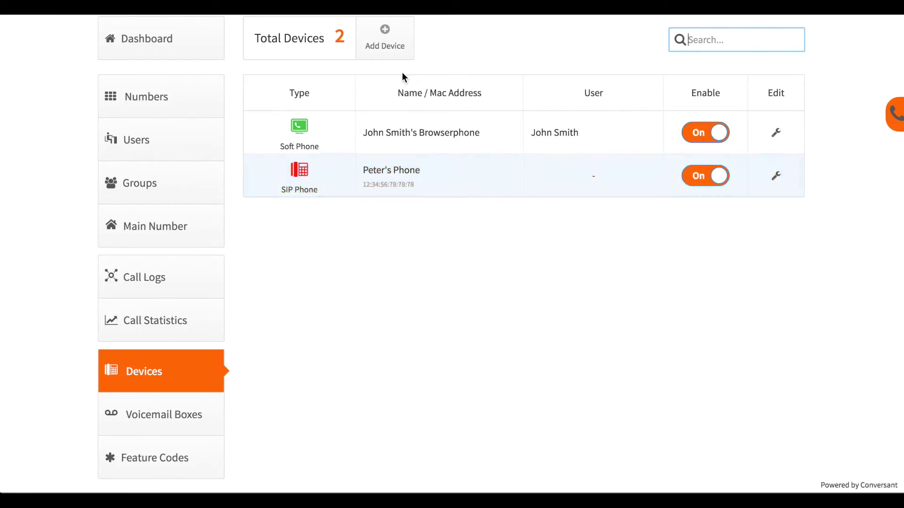
# Create another Yealink t46 SIP phone named for its user, with MAC 12:34:56:78:78:79
pyautogui.click(384, 36)
pyautogui.click(400, 77)
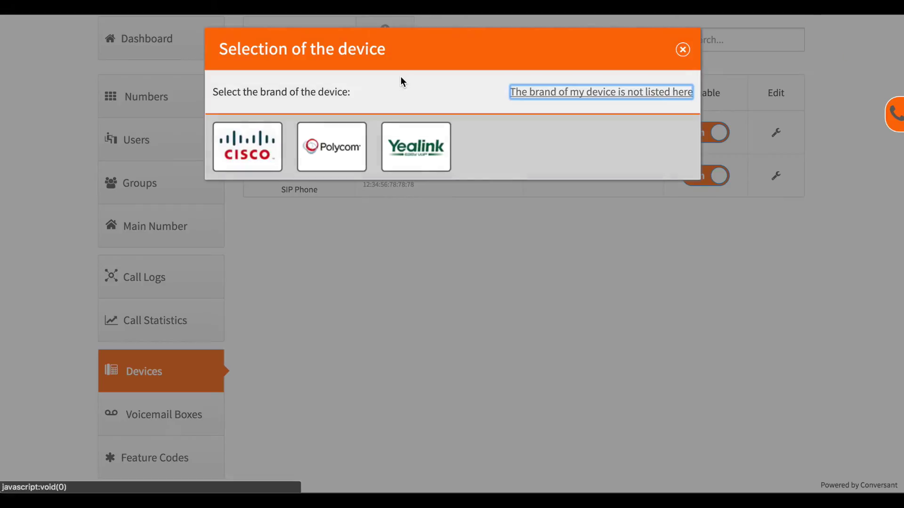
pyautogui.click(408, 146)
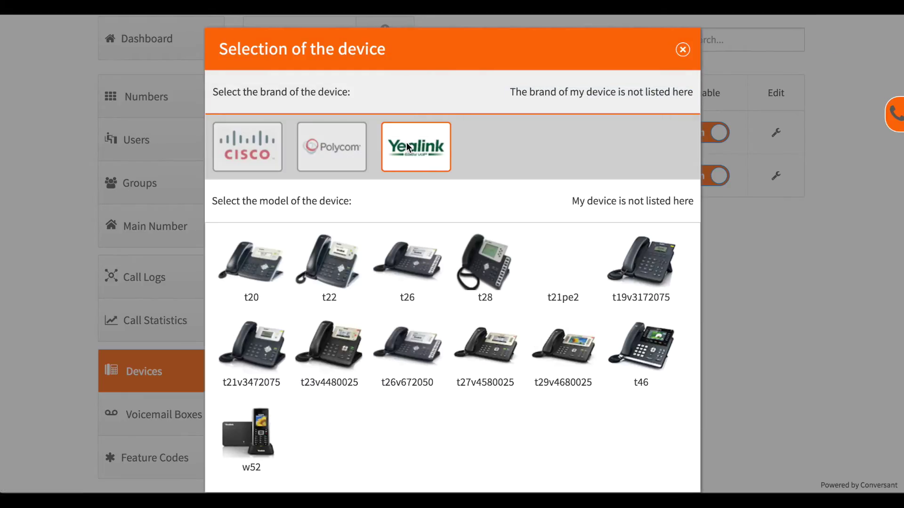
pyautogui.click(650, 366)
pyautogui.write("Rita's Phone")
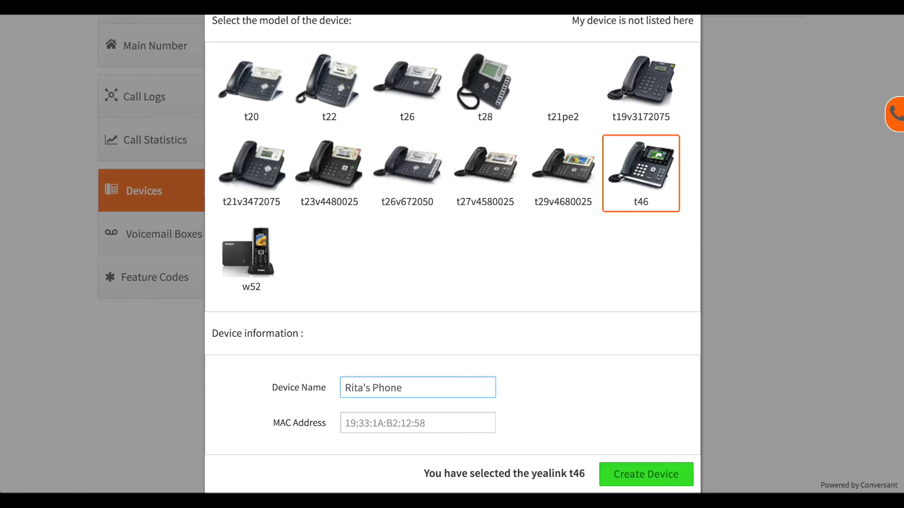
pyautogui.click(347, 422)
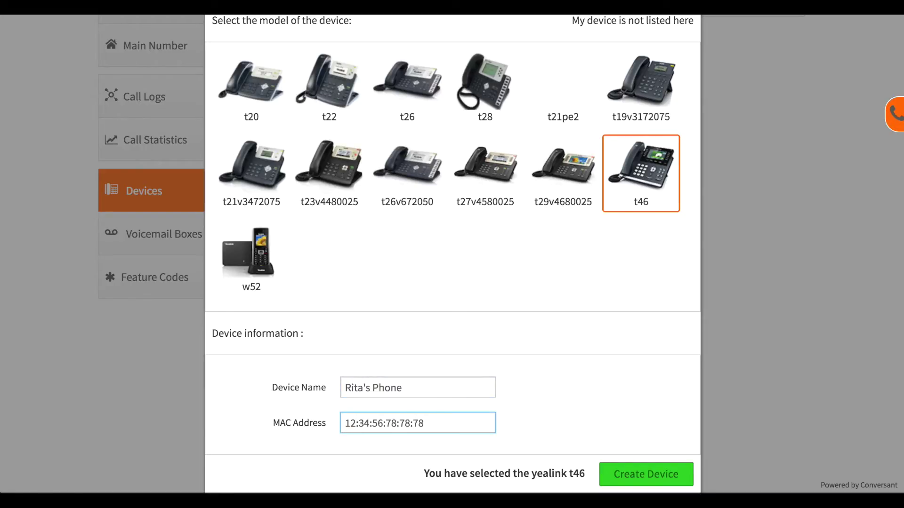
pyautogui.click(620, 473)
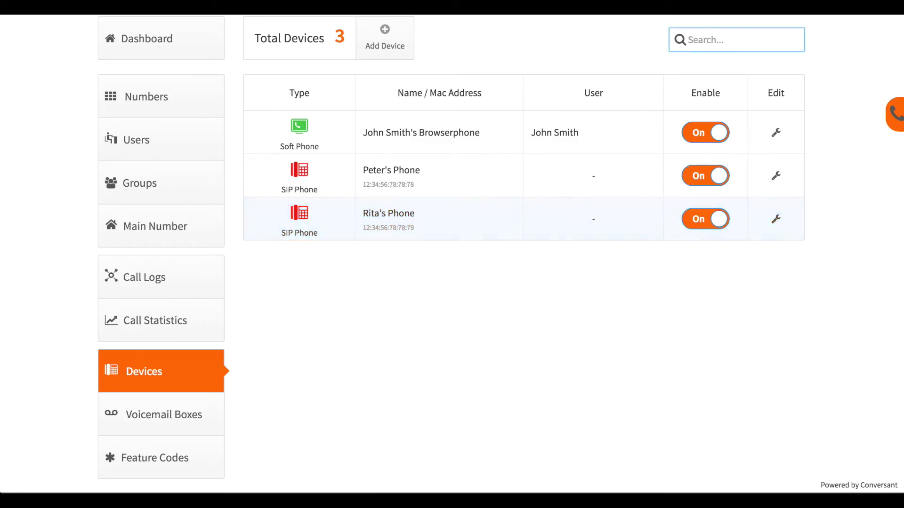
# Create a landline device named for its user, pointing to a +64 mobile number
pyautogui.click(385, 29)
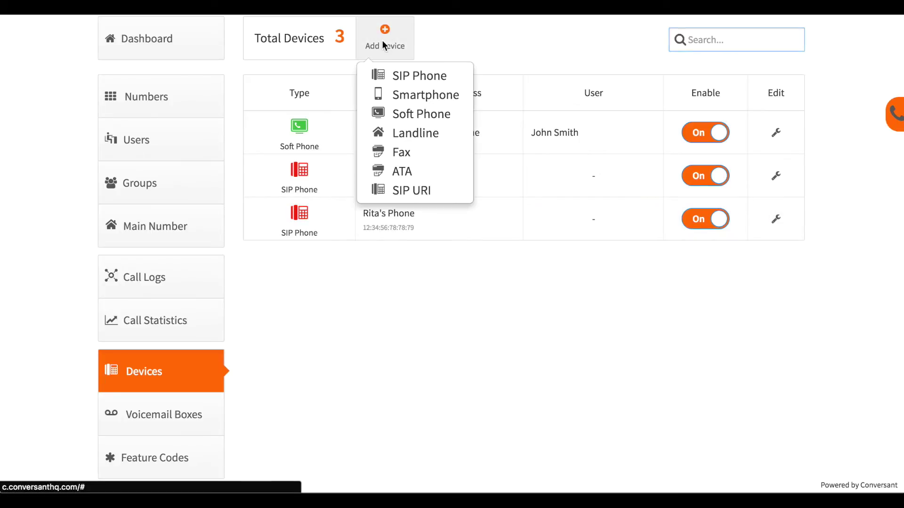
pyautogui.click(394, 132)
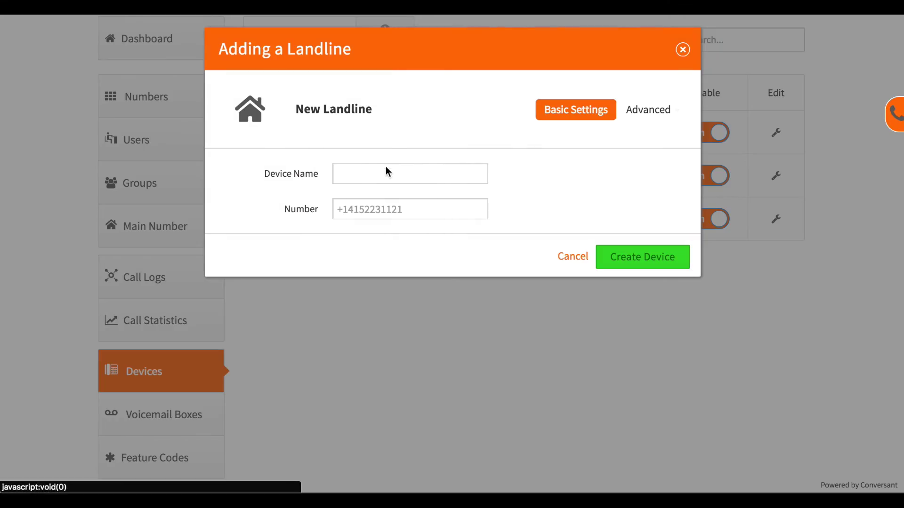
pyautogui.click(385, 171)
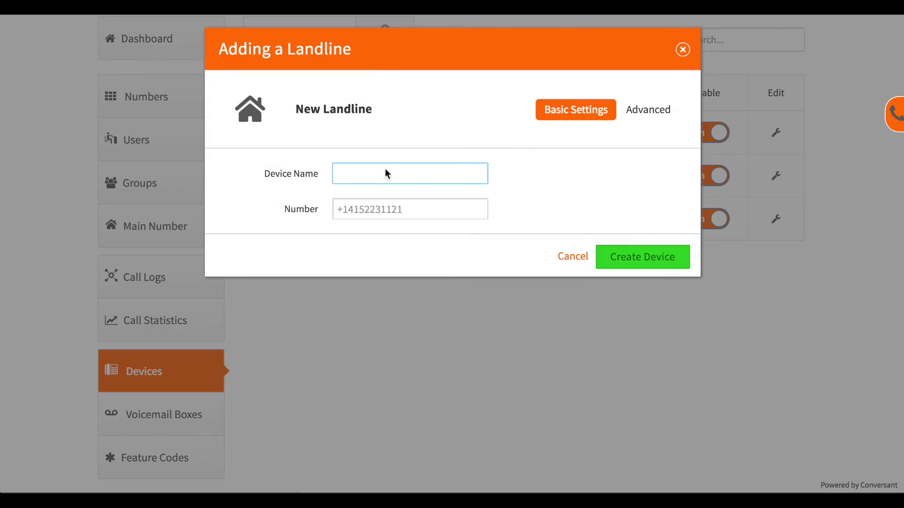
pyautogui.write("Mika's Mobile")
pyautogui.click(400, 210)
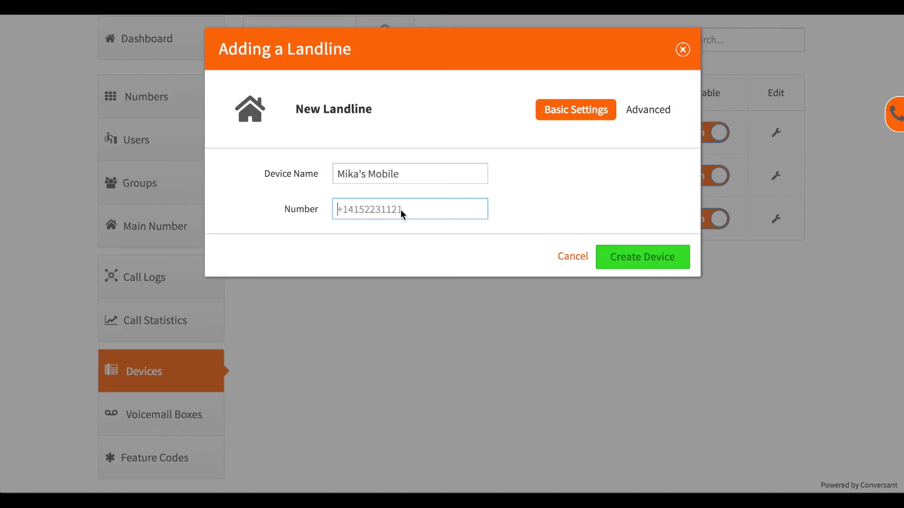
pyautogui.click(670, 259)
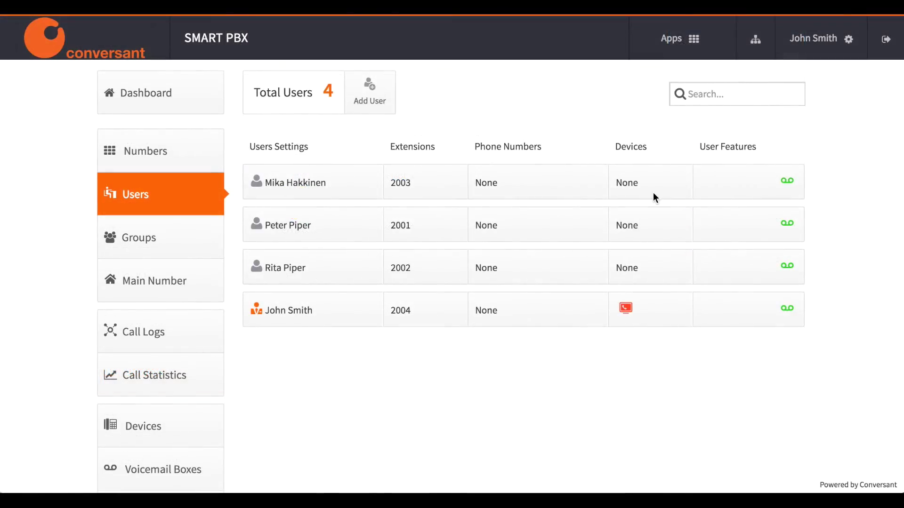
# Give the extension 2003 user the spare mobile landline device and save
pyautogui.click(643, 191)
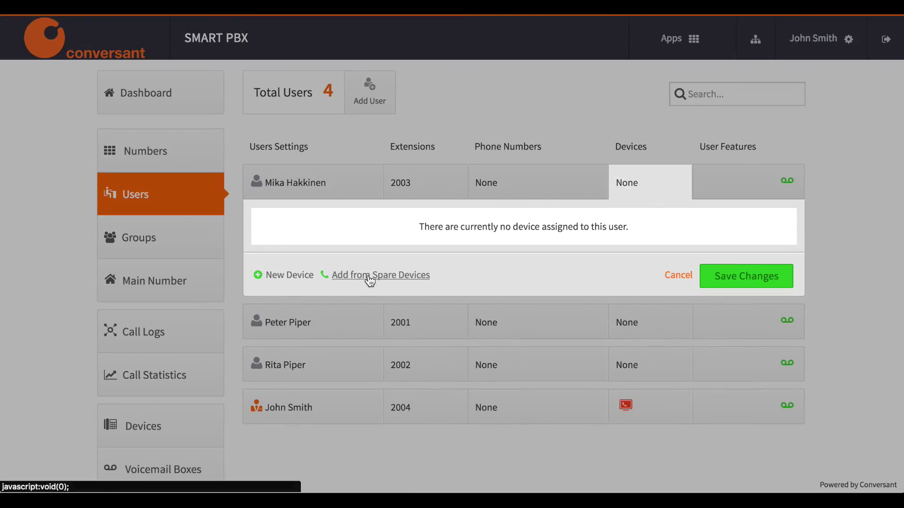
pyautogui.click(370, 277)
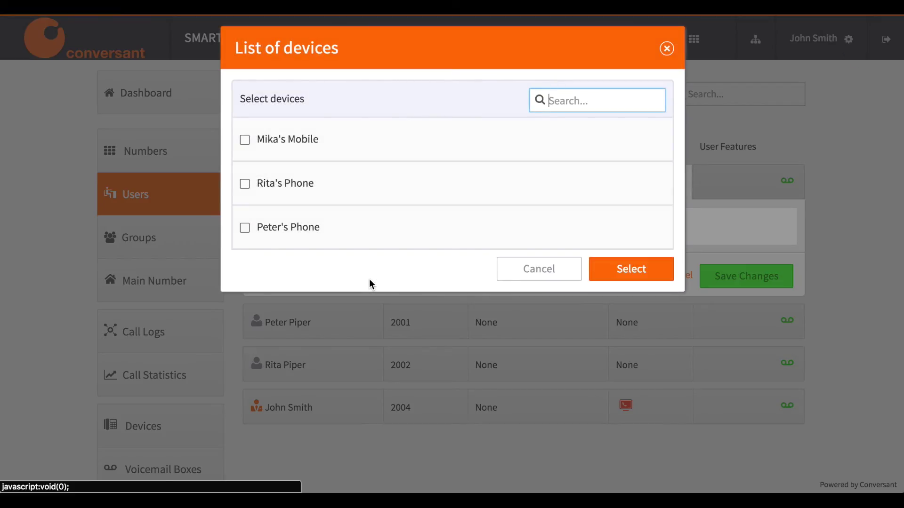
pyautogui.click(245, 142)
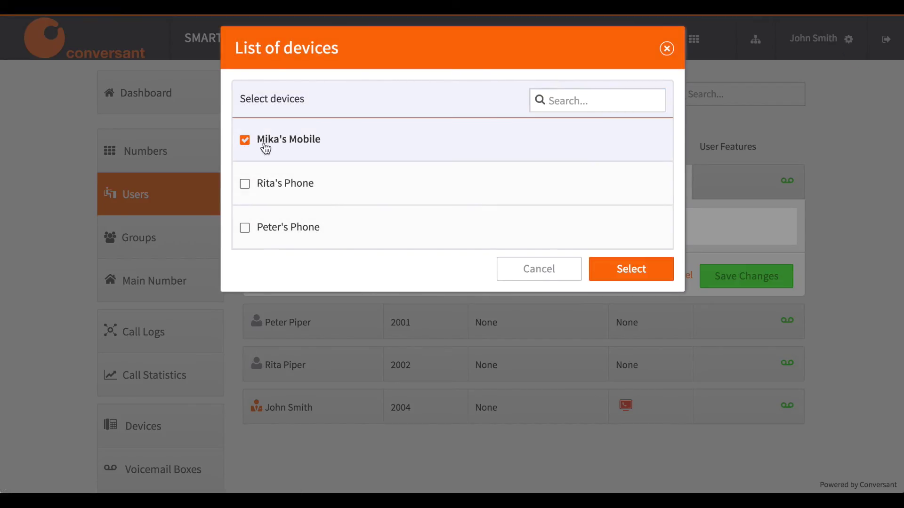
pyautogui.click(621, 279)
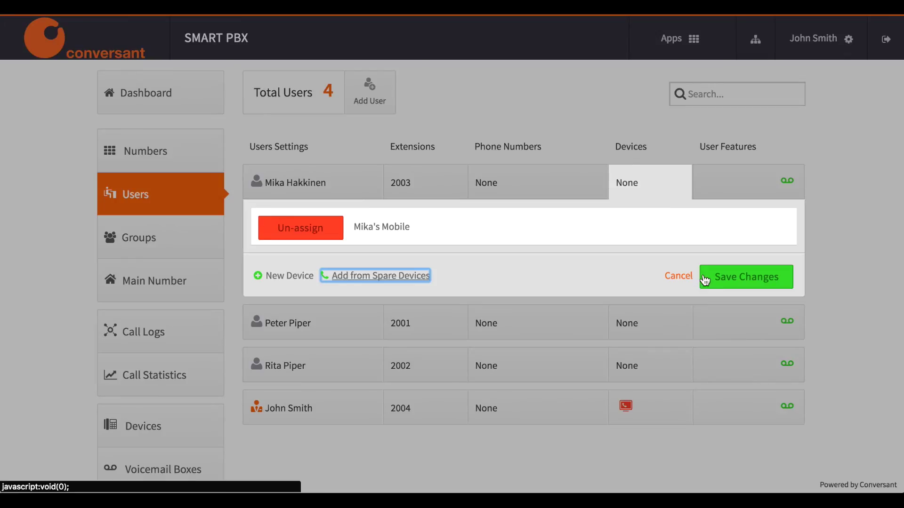
pyautogui.click(738, 279)
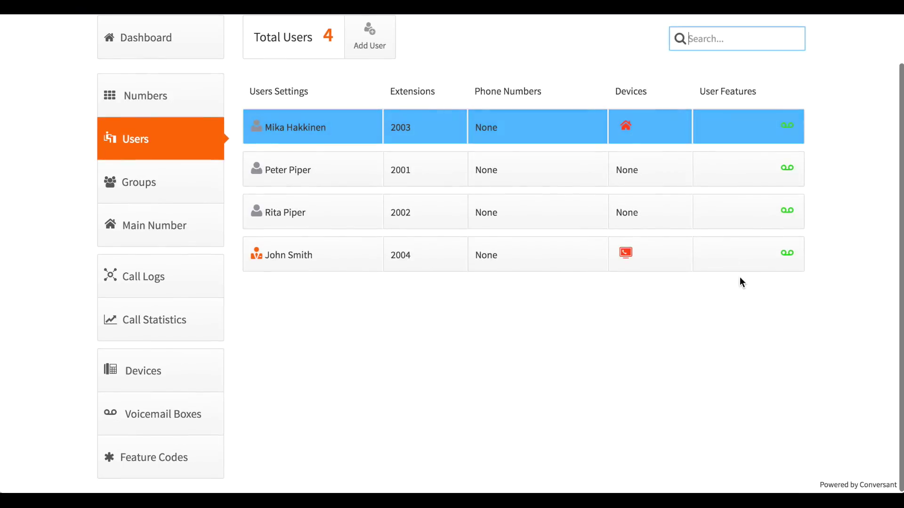
# Assign the first spare Yealink t46 phone to the extension 2001 user and save
pyautogui.click(657, 176)
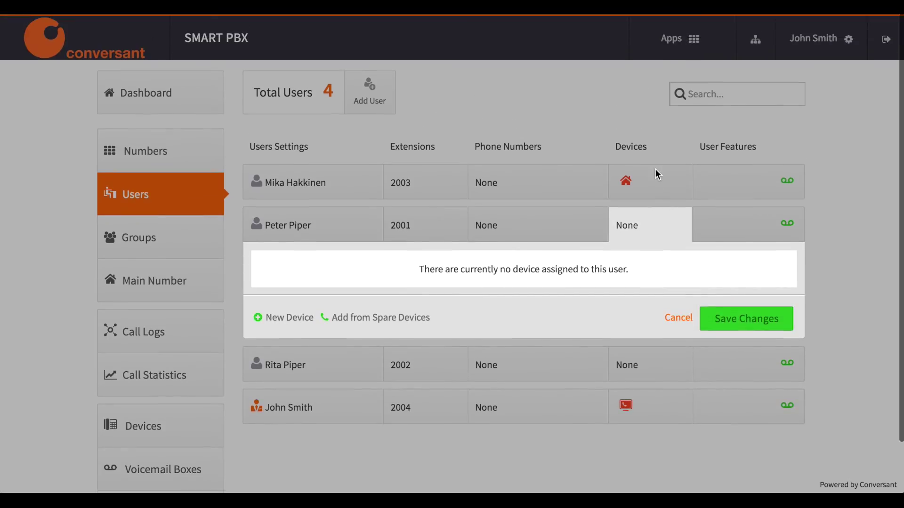
pyautogui.click(373, 324)
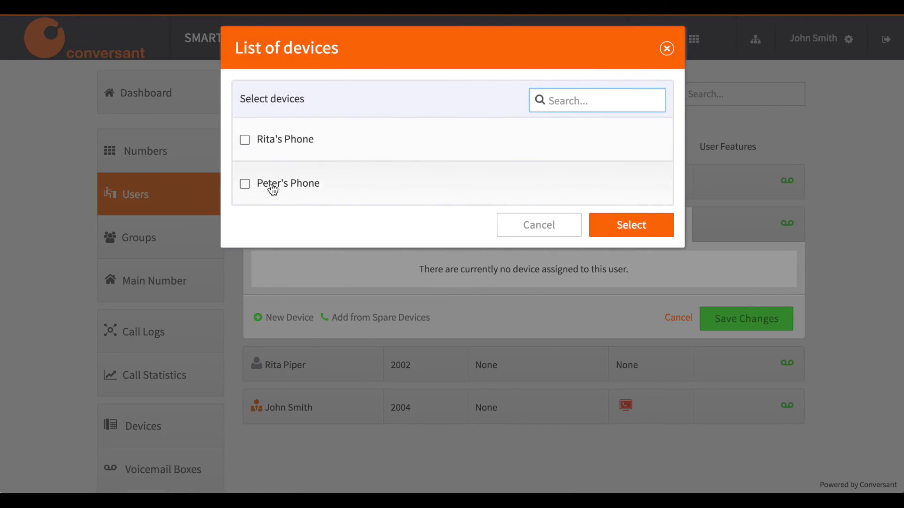
pyautogui.click(273, 190)
pyautogui.click(619, 225)
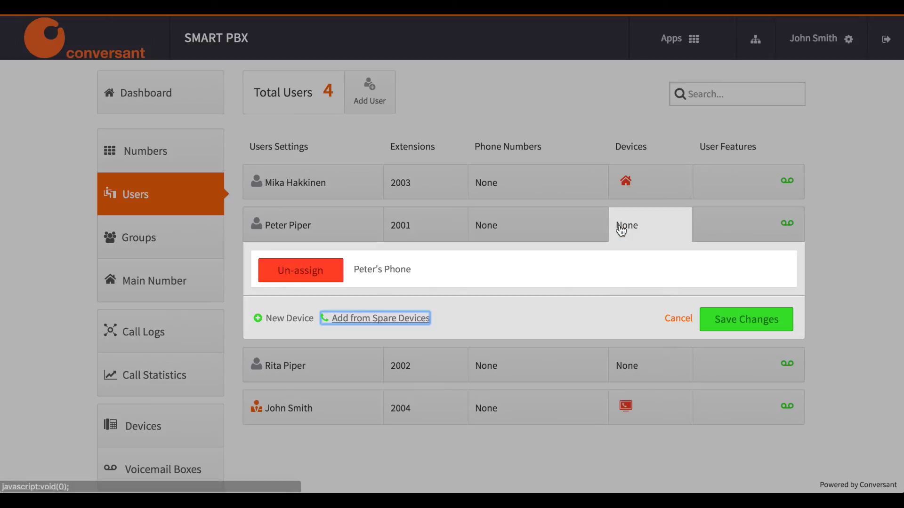
pyautogui.click(757, 328)
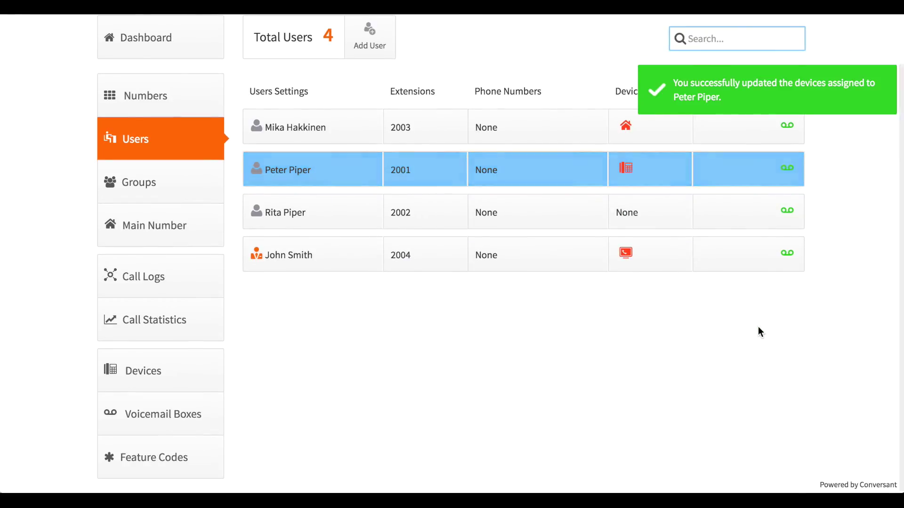
# Assign the last spare Yealink t46 phone to the extension 2002 user and save
pyautogui.click(652, 219)
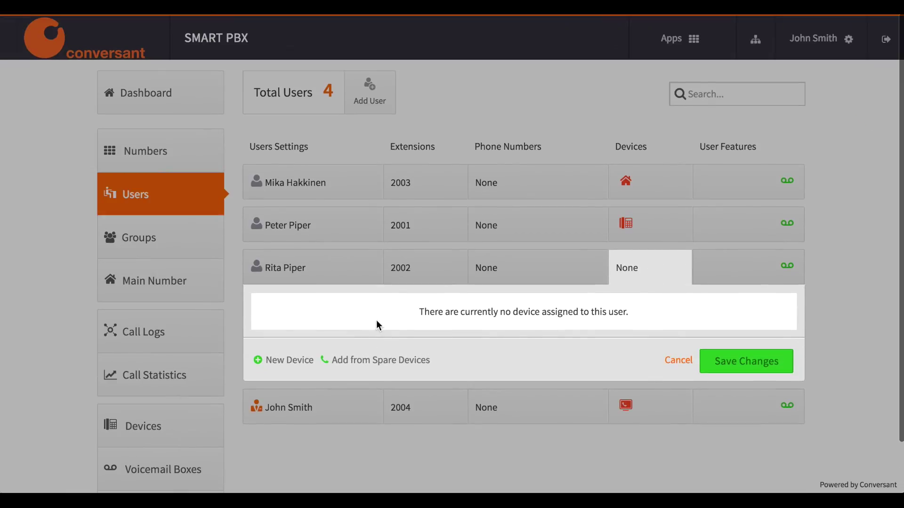
pyautogui.click(342, 360)
pyautogui.click(245, 142)
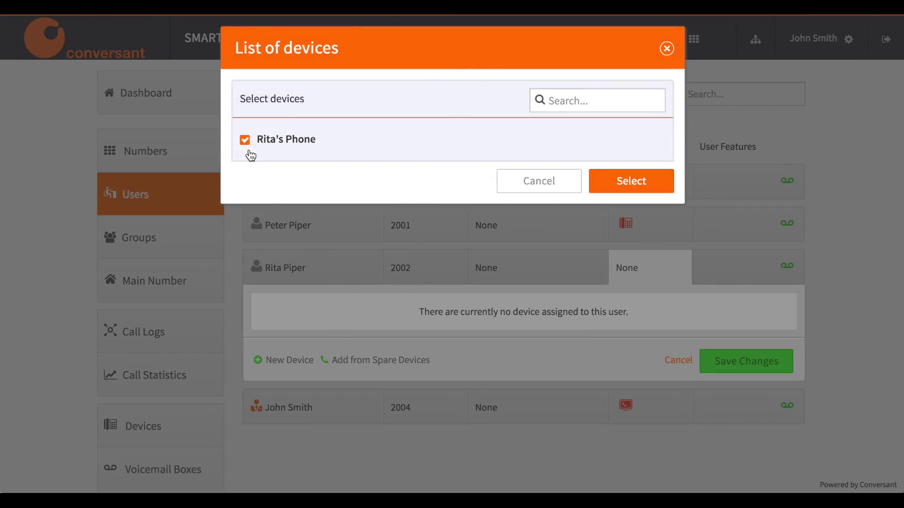
pyautogui.click(609, 191)
pyautogui.click(728, 365)
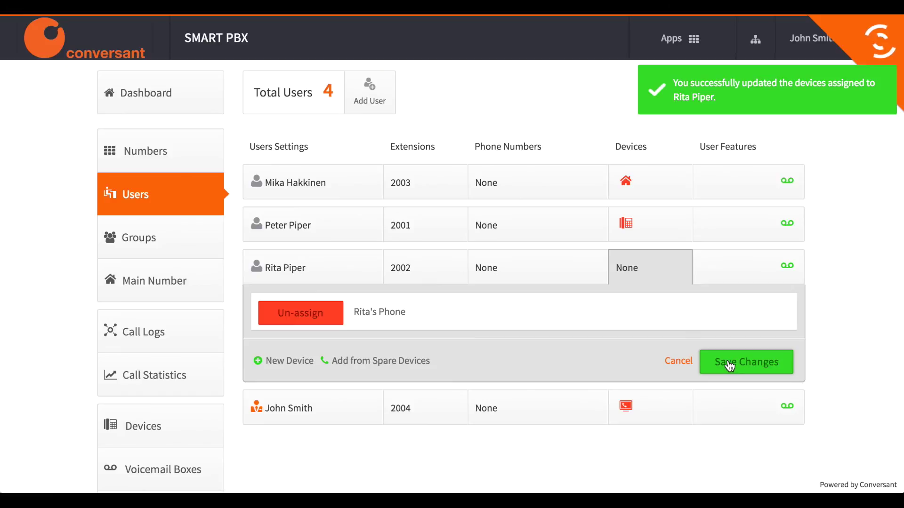